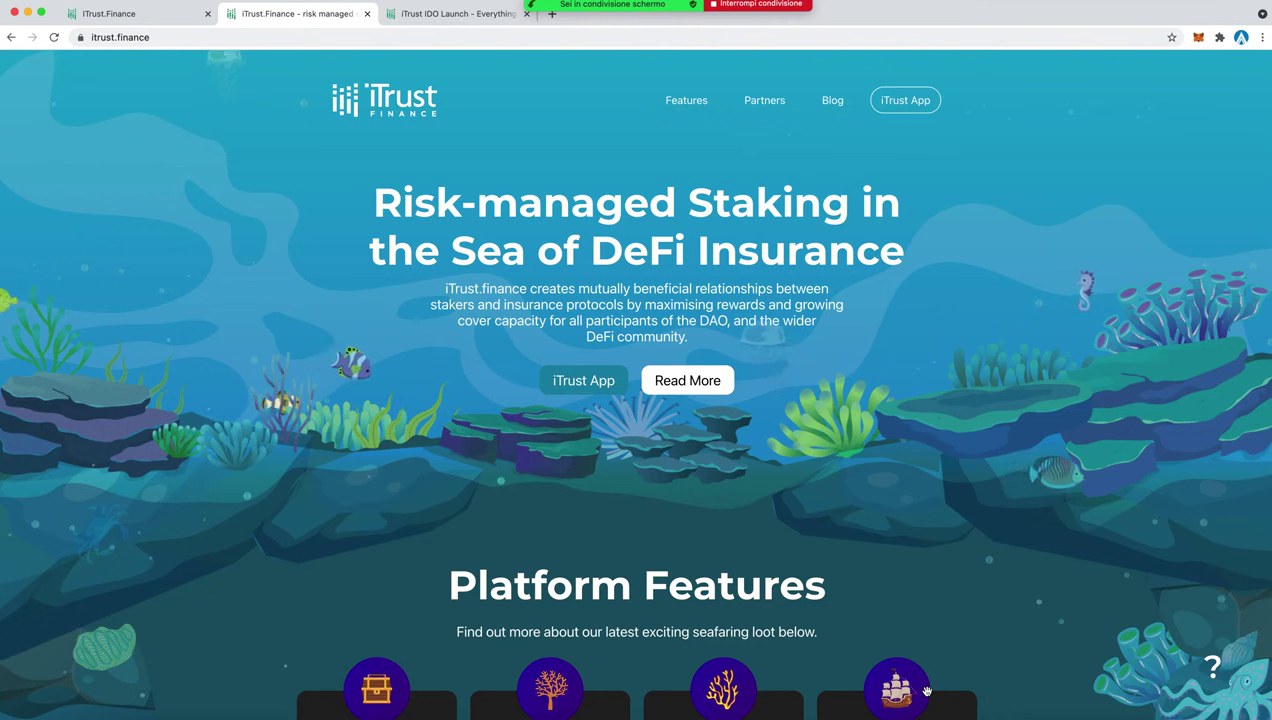
# Look over the Platform Features section of the iTrust Finance home page
pyautogui.scroll(-3, 927, 690)
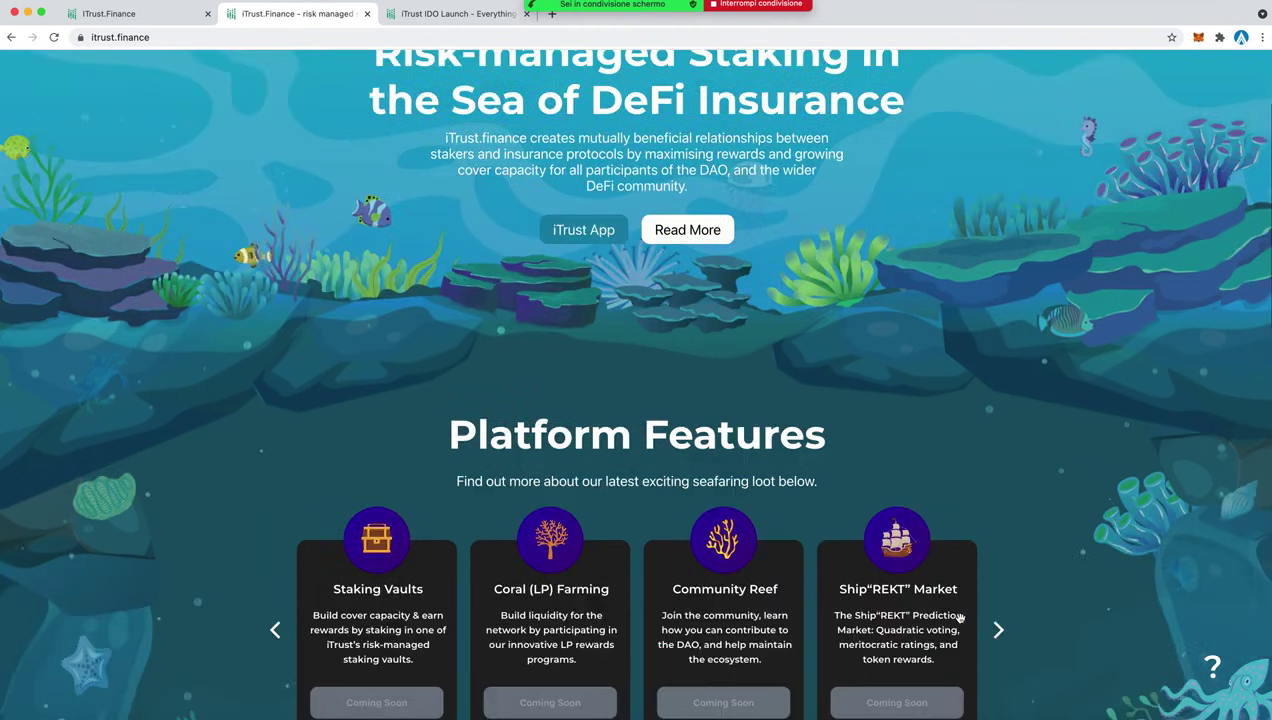
pyautogui.scroll(1, 958, 617)
pyautogui.scroll(1, 958, 617)
pyautogui.scroll(1, 960, 620)
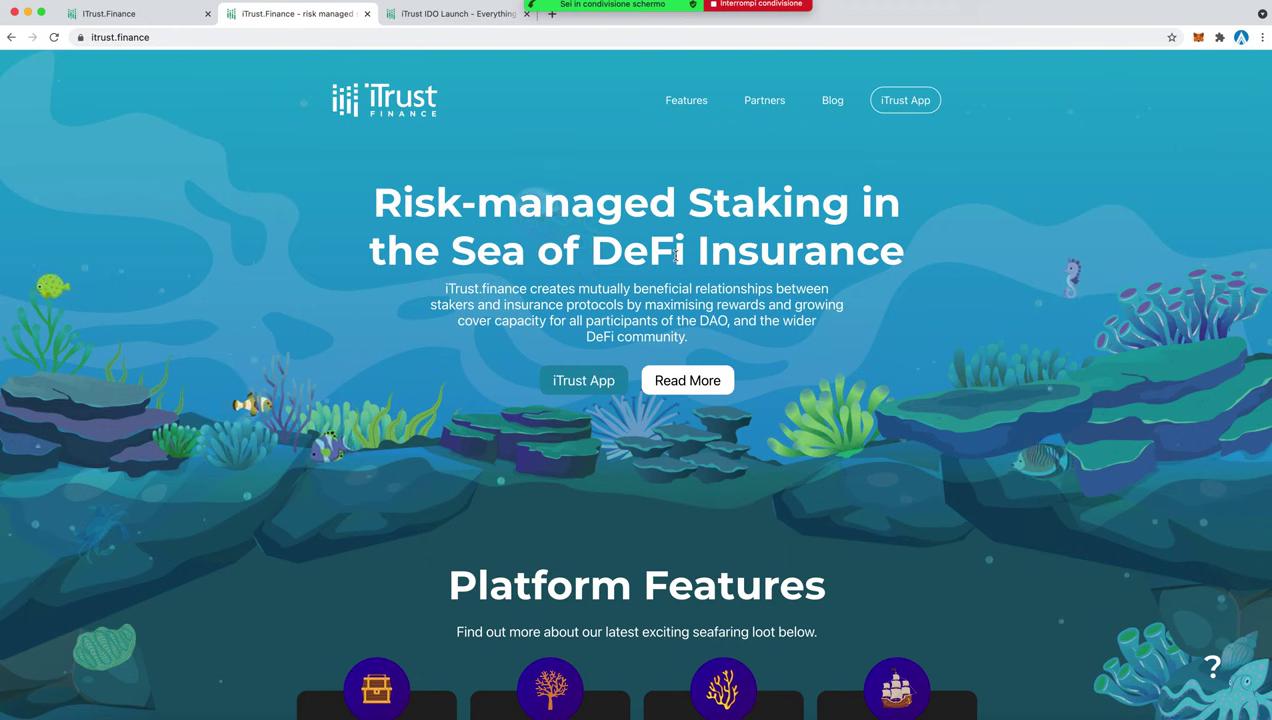
pyautogui.press('XF86AudioLowerVolume')
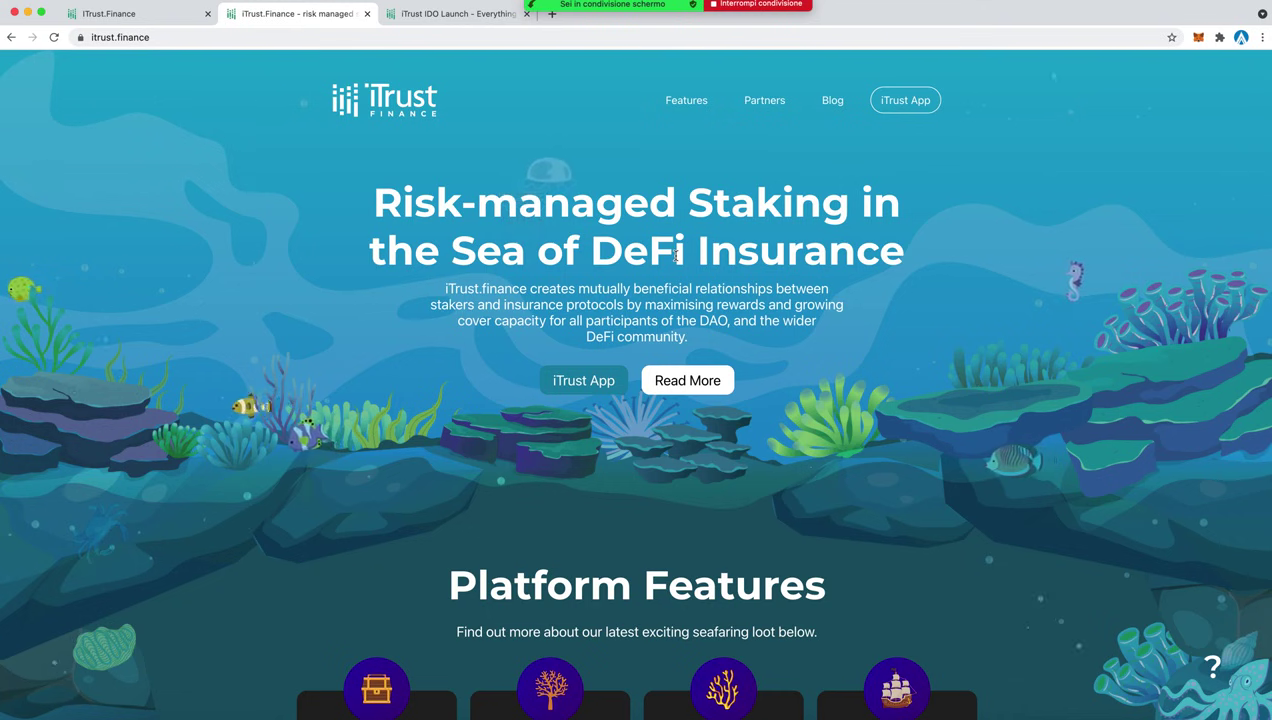
# Go to the iTrust dashboard and examine the Account Holdings, especially the wNXM balance
pyautogui.click(145, 15)
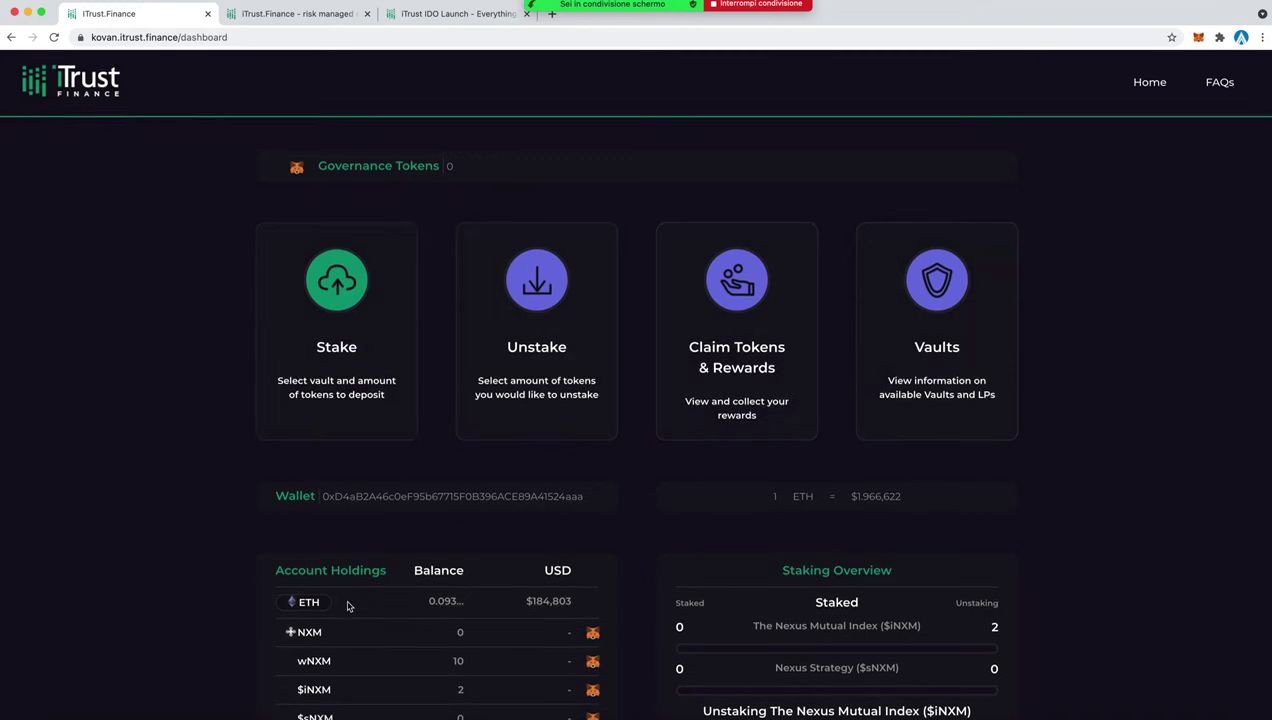
pyautogui.scroll(-2, 348, 606)
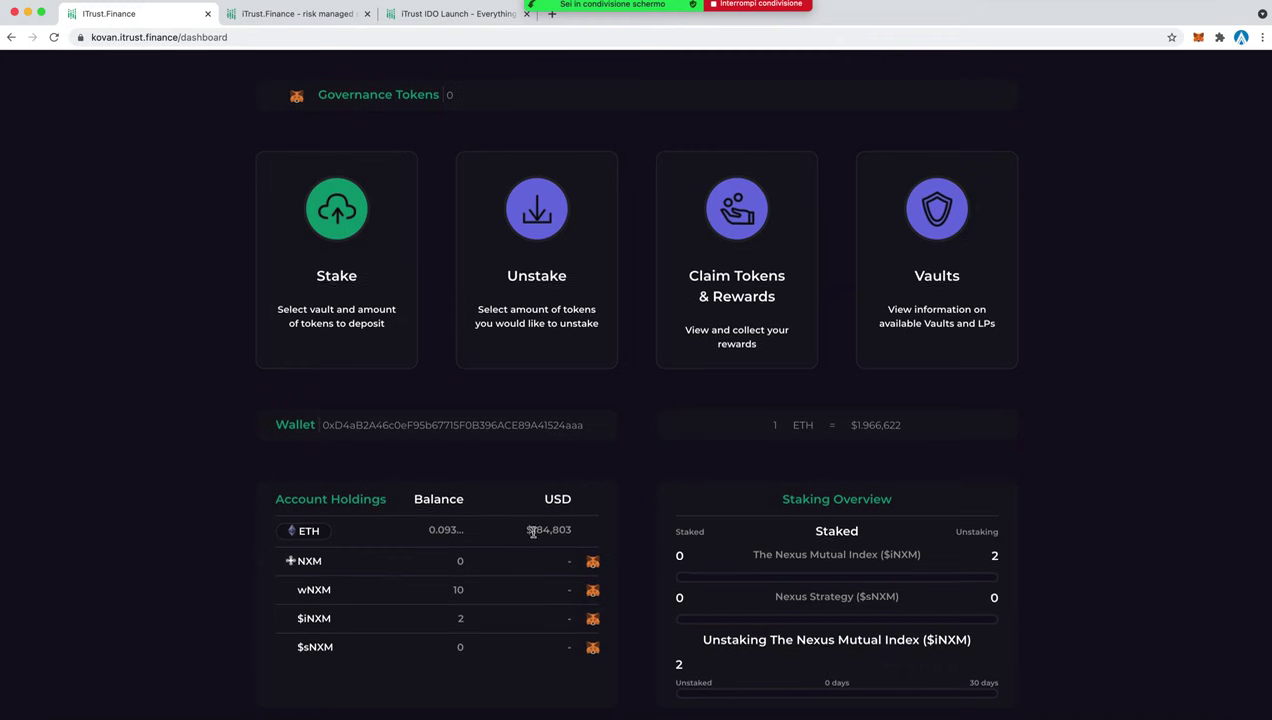
pyautogui.doubleClick(313, 592)
pyautogui.doubleClick(457, 592)
pyautogui.moveTo(332, 592); pyautogui.dragTo(303, 595)
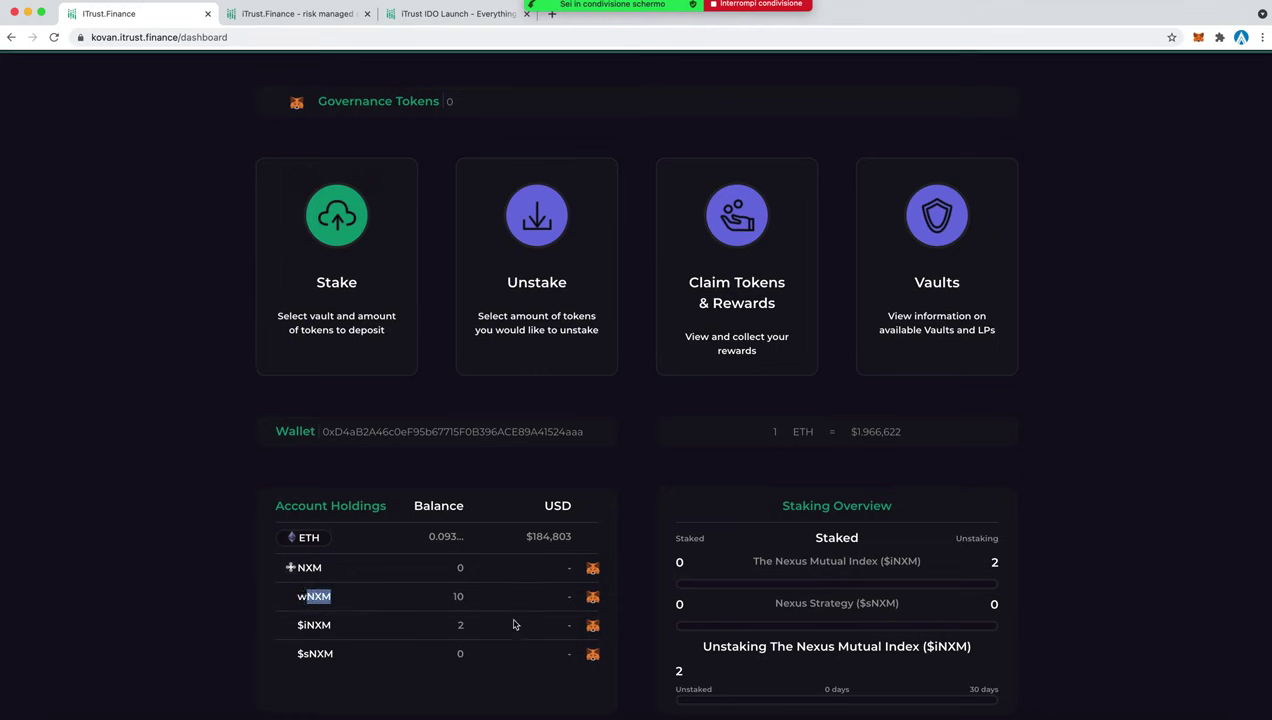
pyautogui.scroll(1, 511, 624)
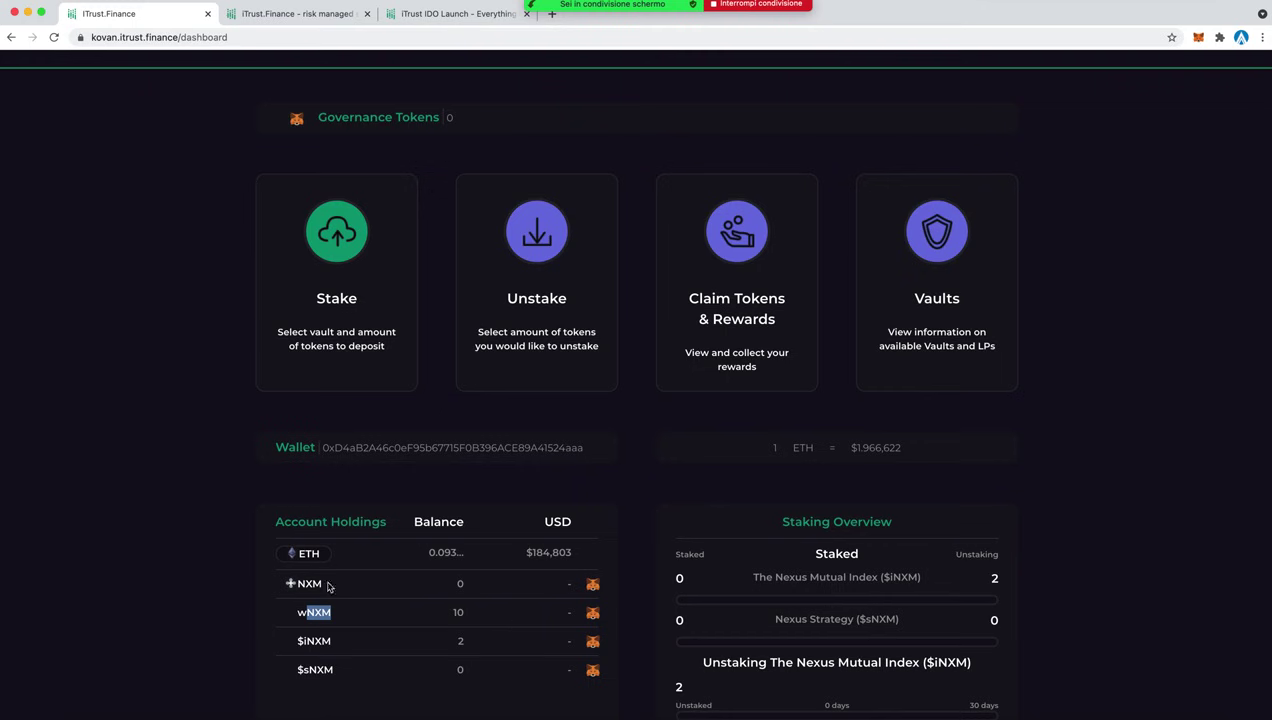
pyautogui.click(213, 557)
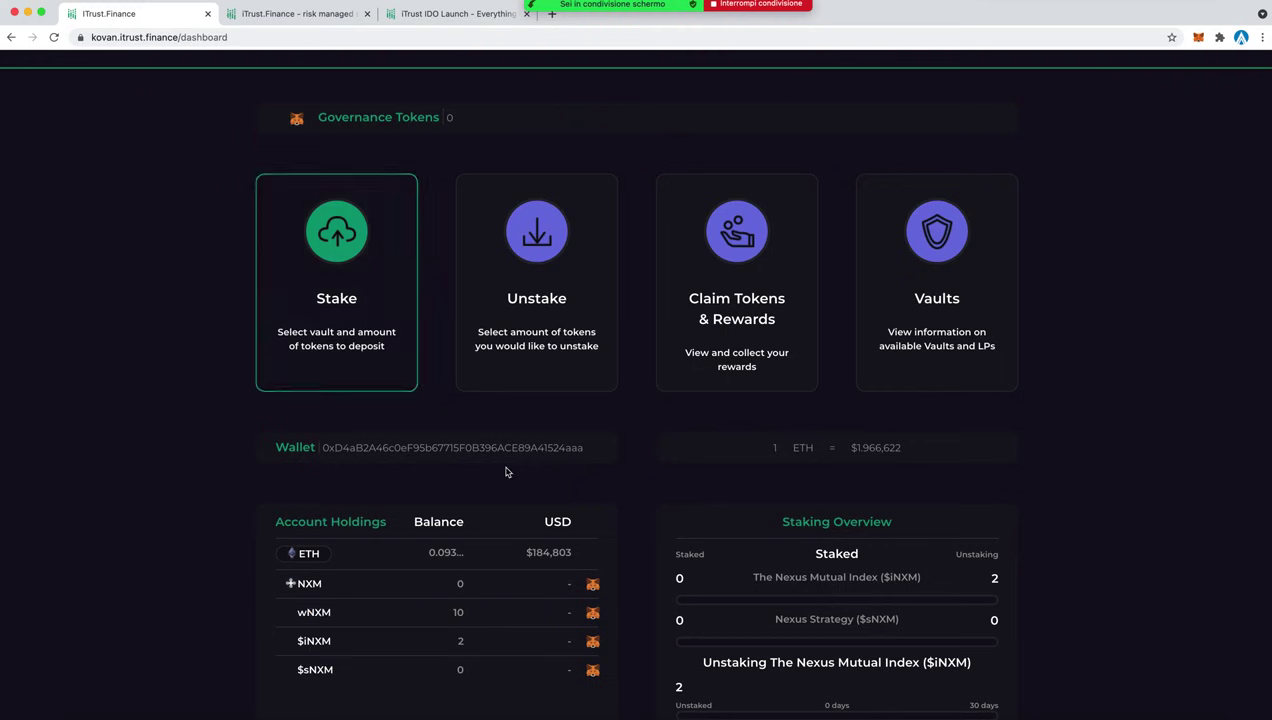
# Start a stake with The Nexus Mutual Index as the vault and wNXM as the token to deposit
pyautogui.click(337, 225)
pyautogui.click(578, 300)
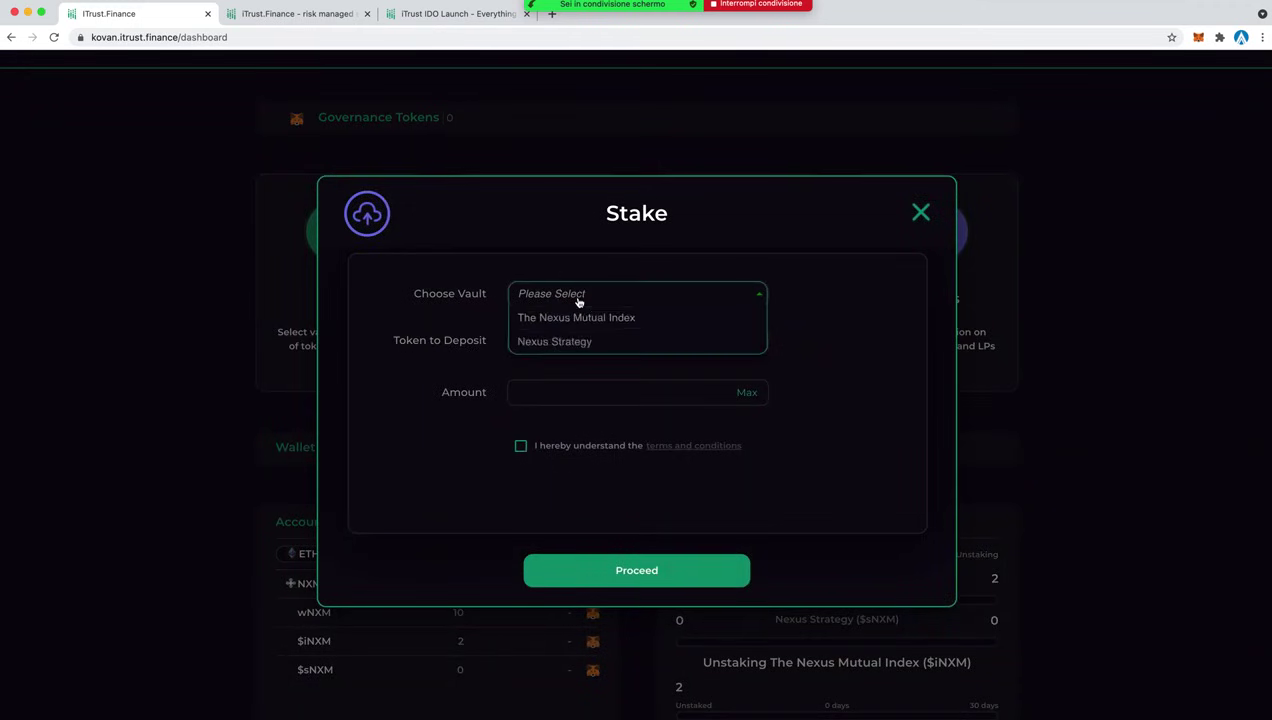
pyautogui.click(637, 320)
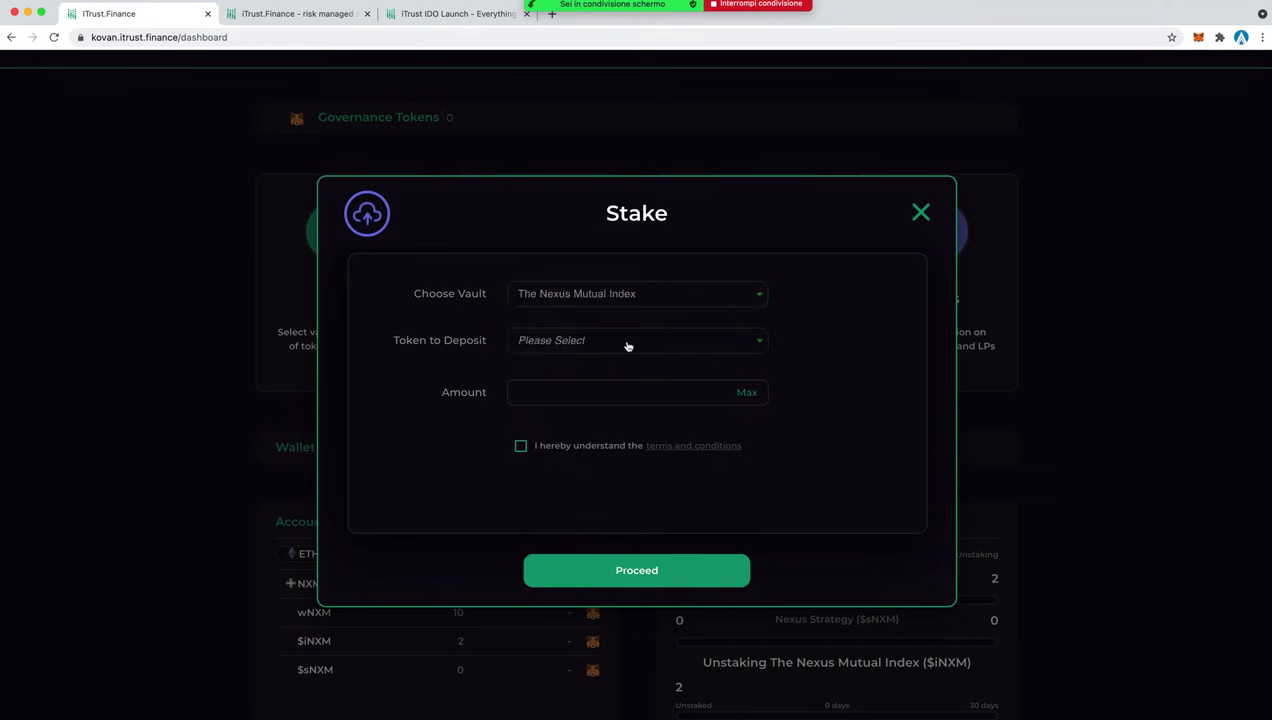
pyautogui.click(622, 344)
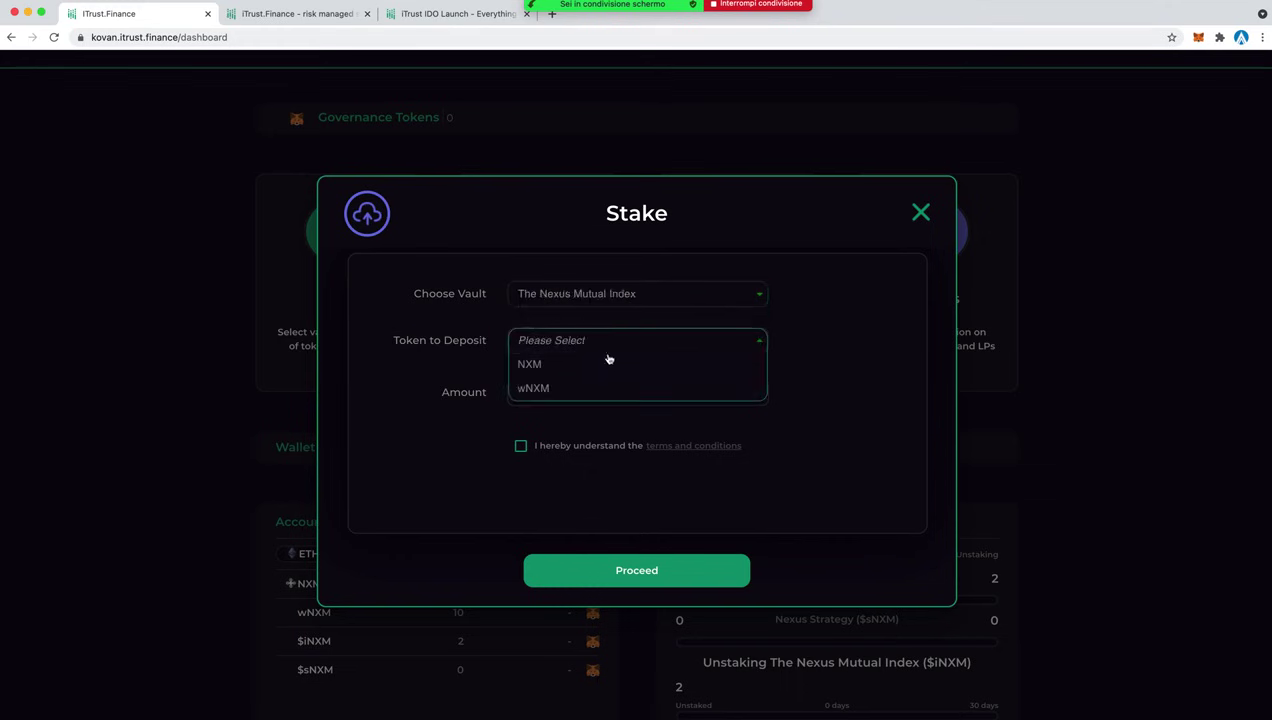
pyautogui.click(561, 392)
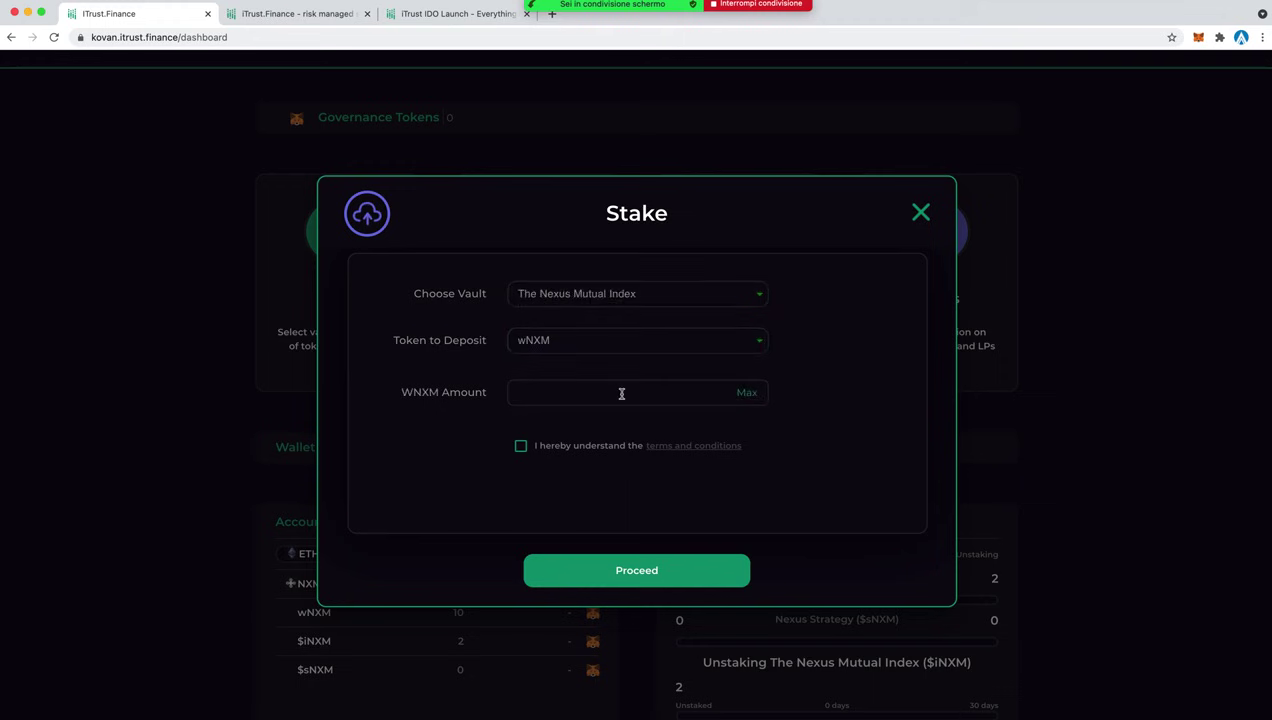
# Fill in the maximum wNXM amount and choose The Nexus Mutual Index vault again
pyautogui.click(748, 391)
pyautogui.moveTo(573, 392); pyautogui.dragTo(517, 392)
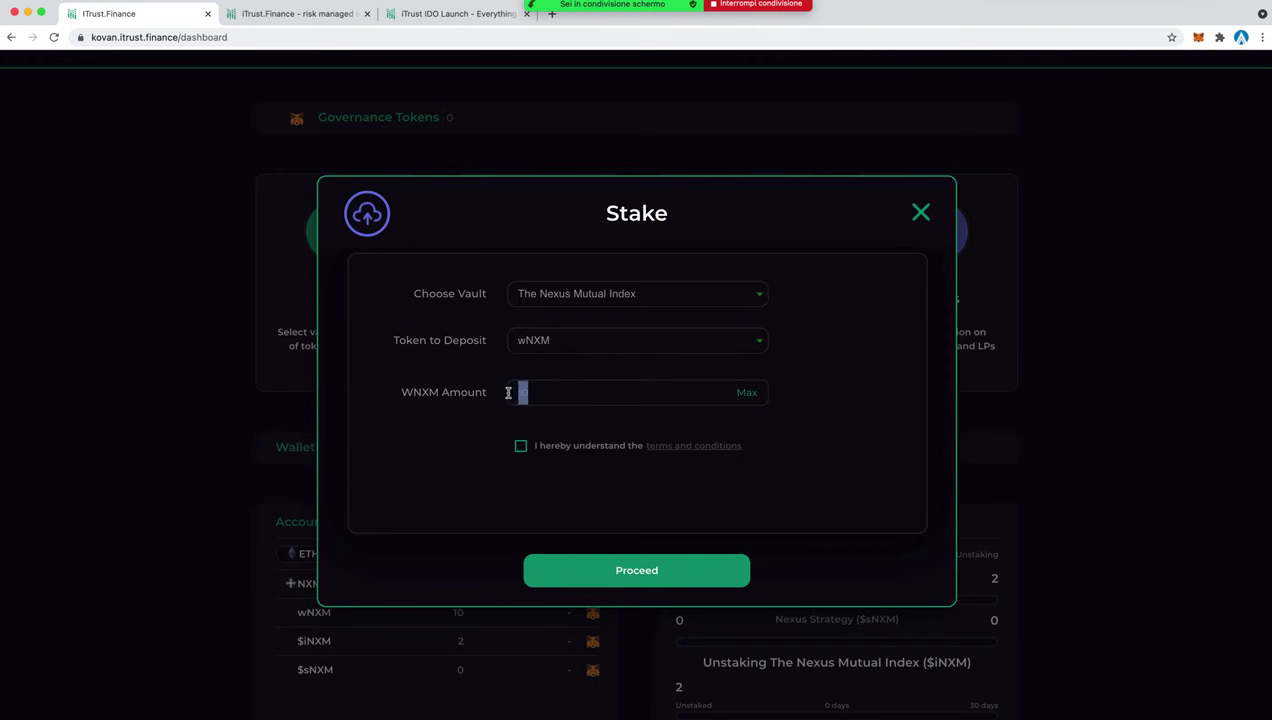
pyautogui.click(589, 299)
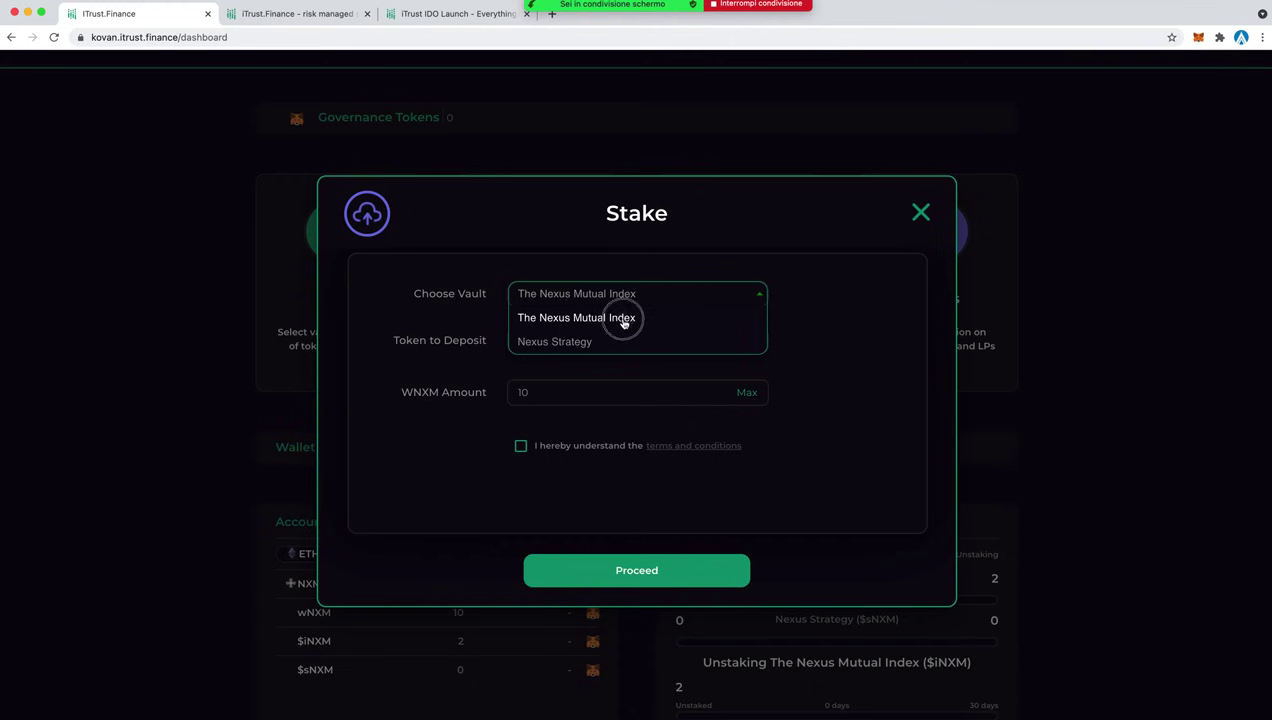
pyautogui.click(622, 318)
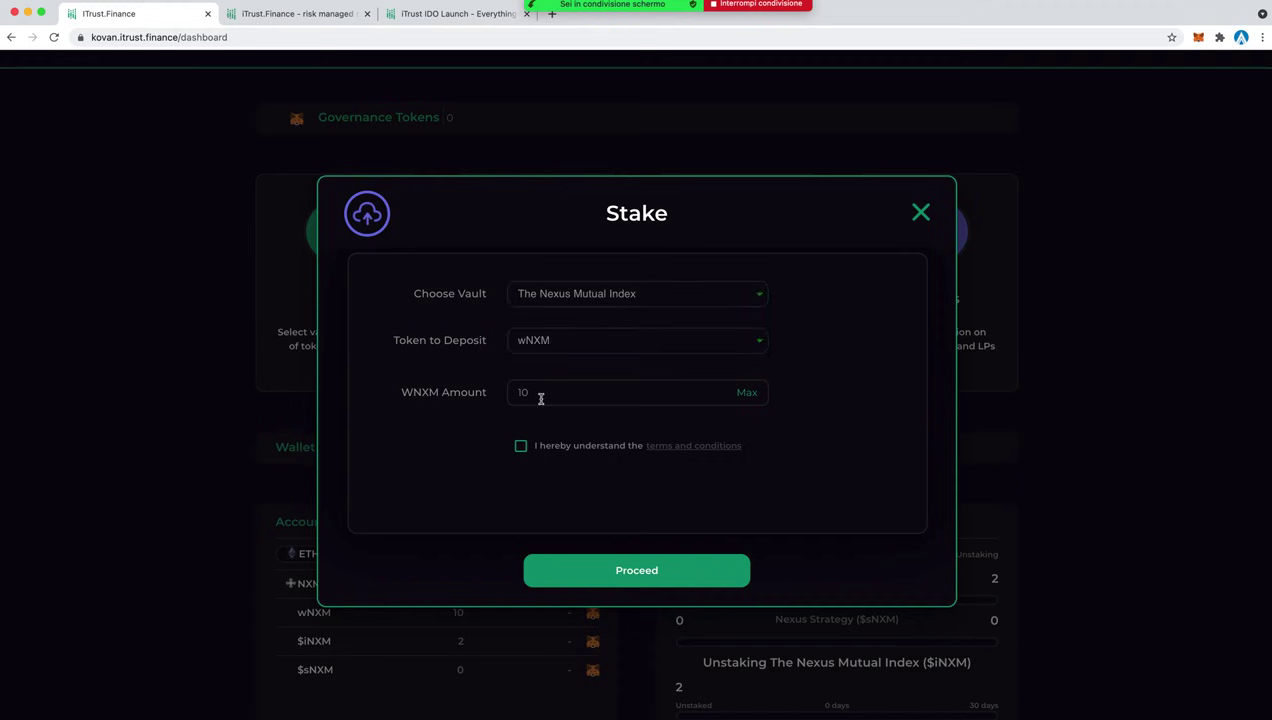
# Set the wNXM amount to 1, accept the terms and conditions, and submit the stake
pyautogui.moveTo(540, 399); pyautogui.dragTo(480, 398)
pyautogui.write('1')
pyautogui.click(521, 446)
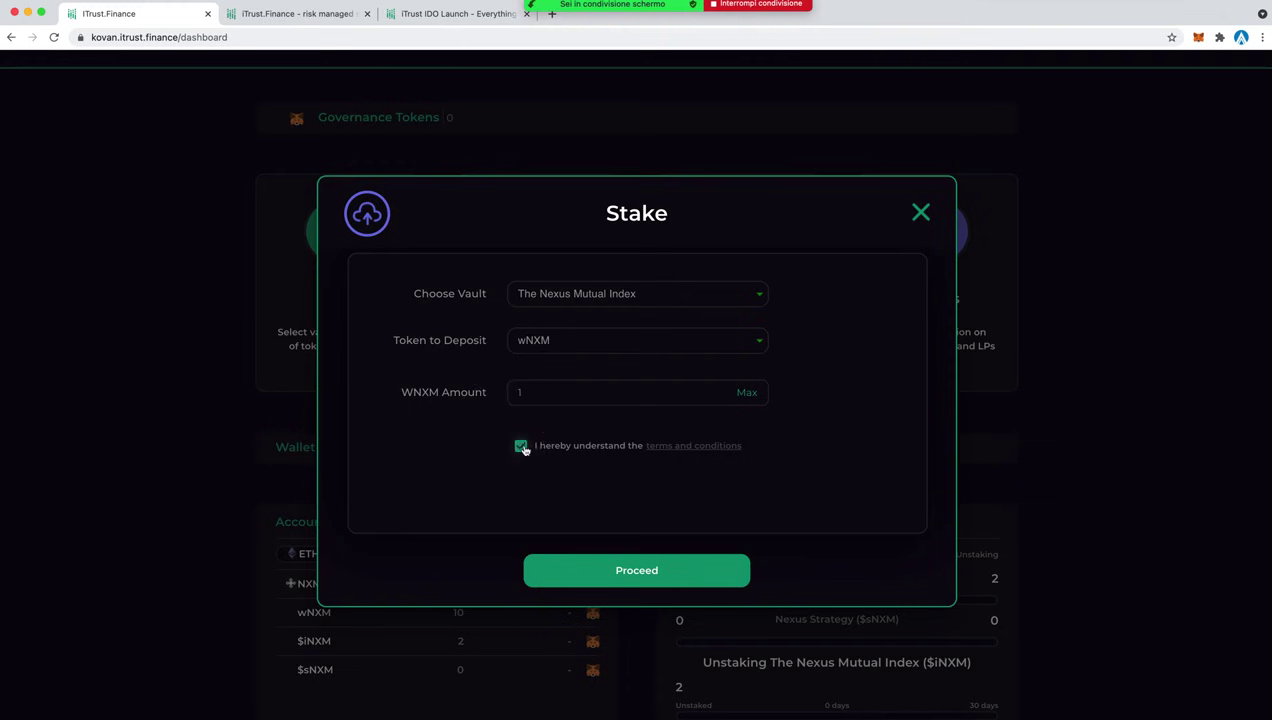
pyautogui.click(675, 572)
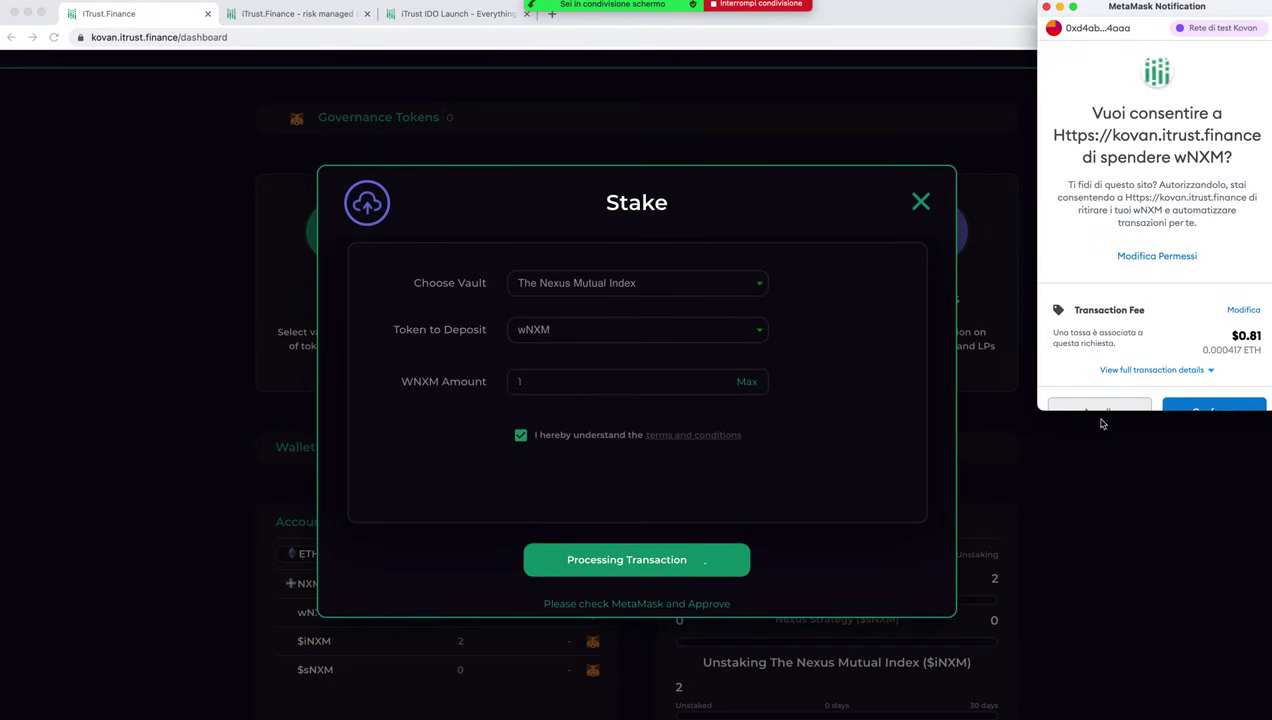
# Grant the site permission to spend wNXM and confirm the staking transaction in MetaMask
pyautogui.scroll(-1, 1200, 370)
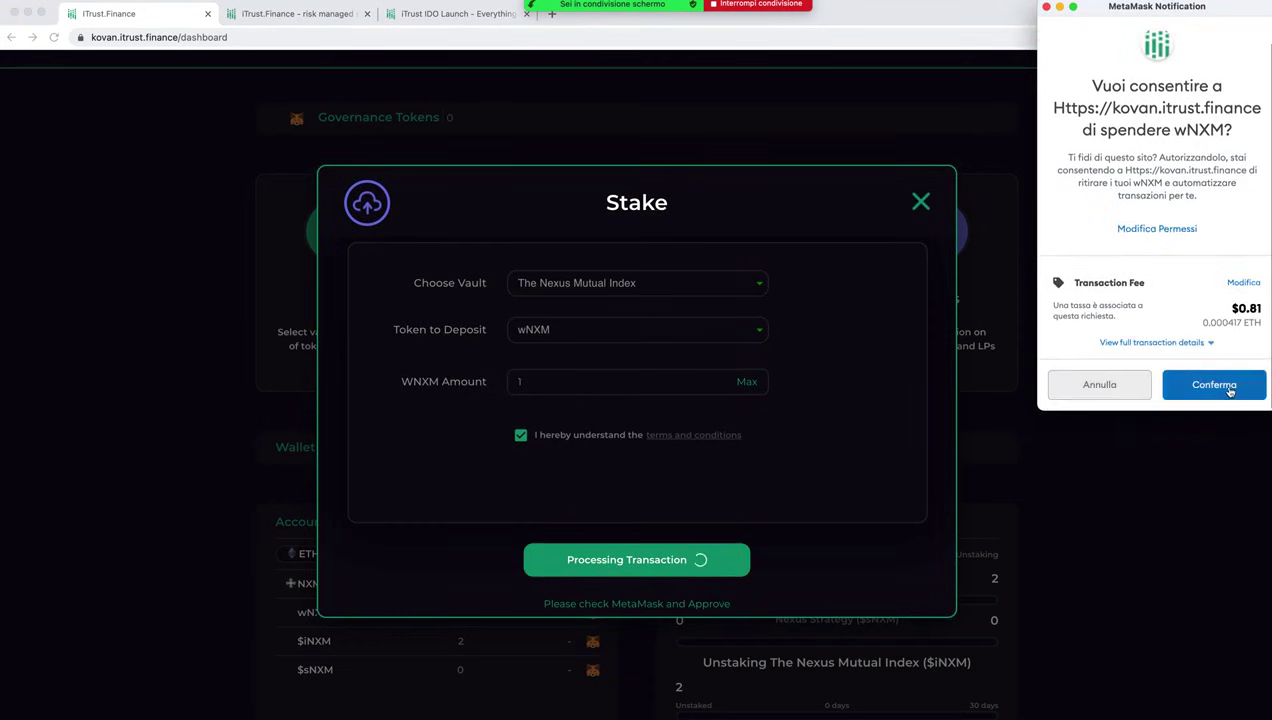
pyautogui.click(1218, 390)
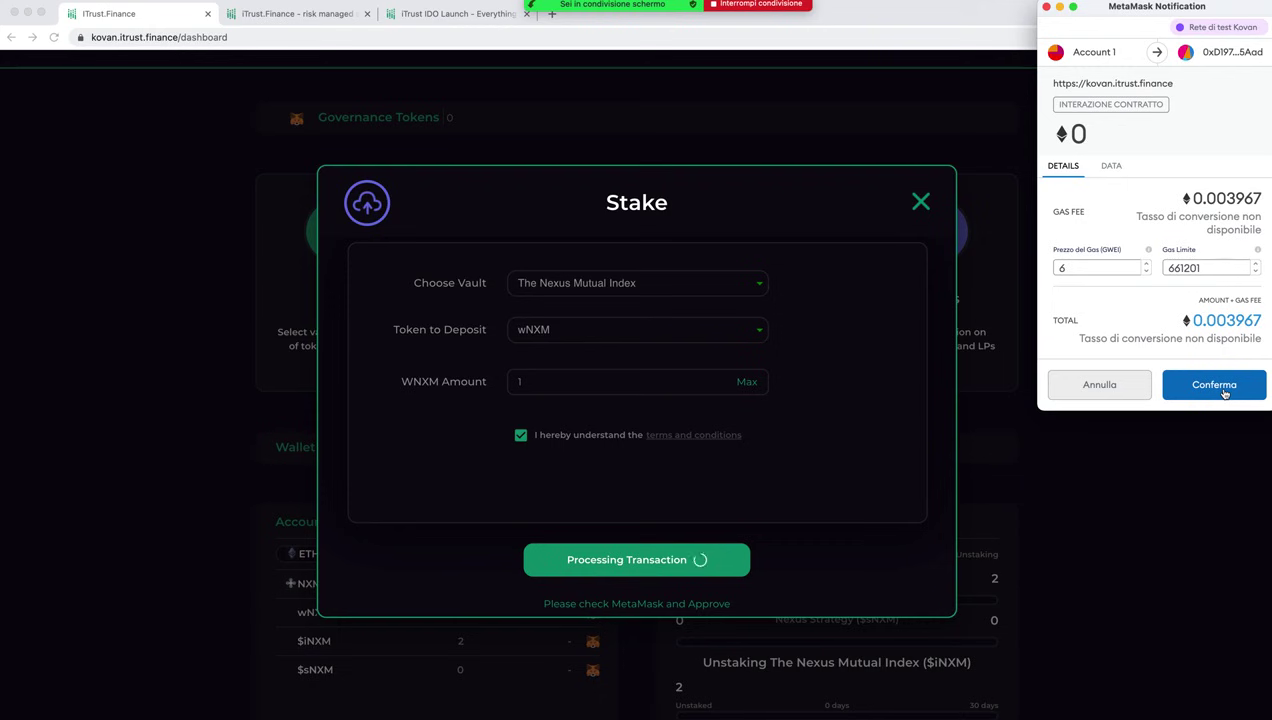
pyautogui.click(1224, 393)
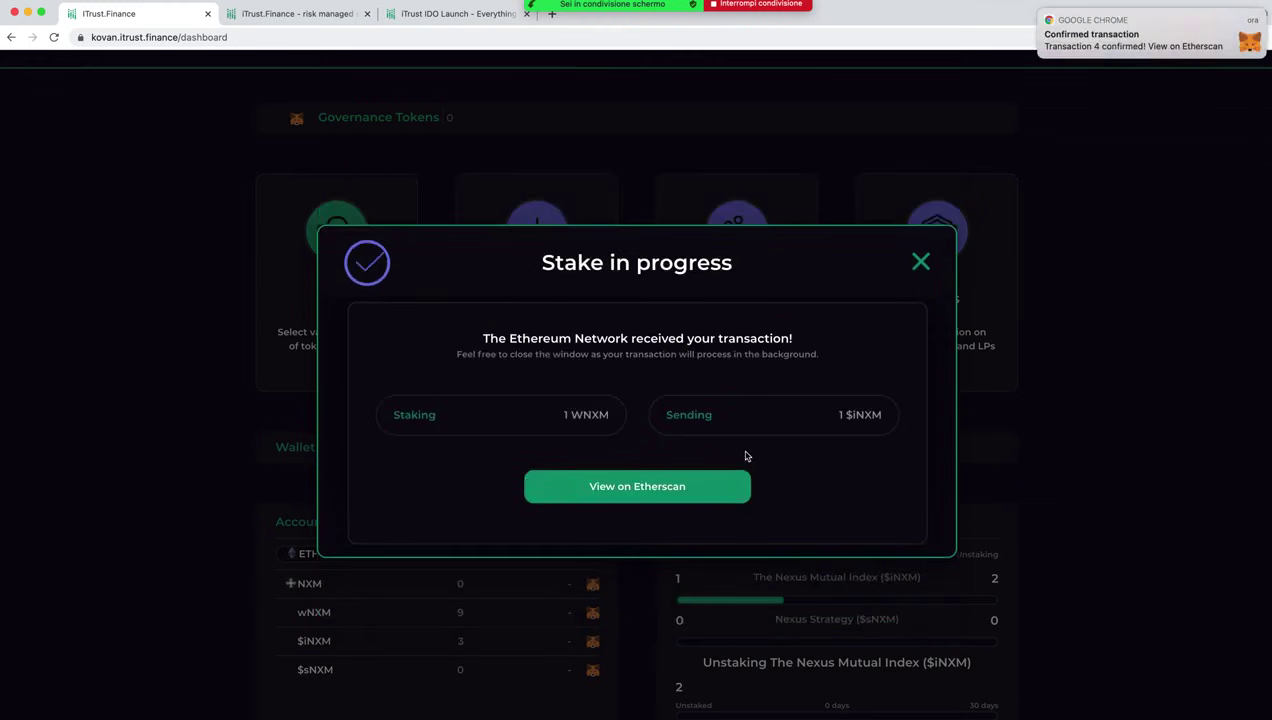
# View the stake transaction's details on Etherscan, return to the dashboard and close the stake progress dialog
pyautogui.click(1122, 37)
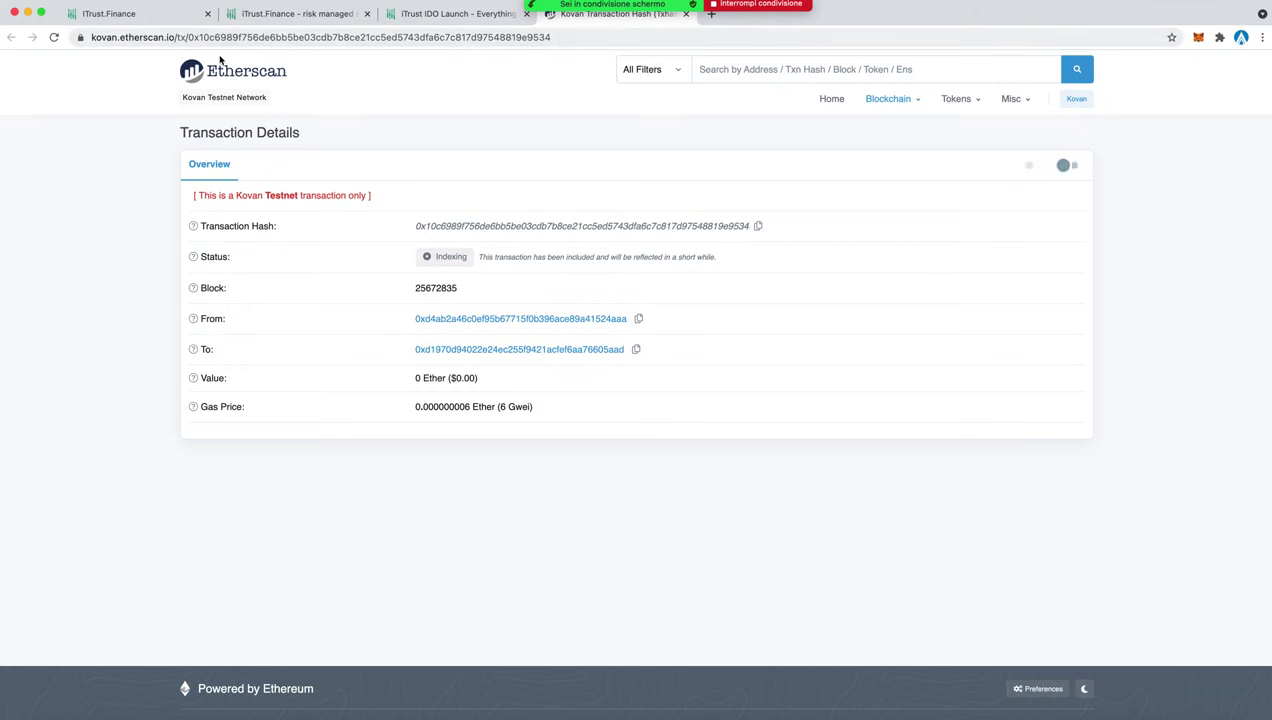
pyautogui.click(54, 37)
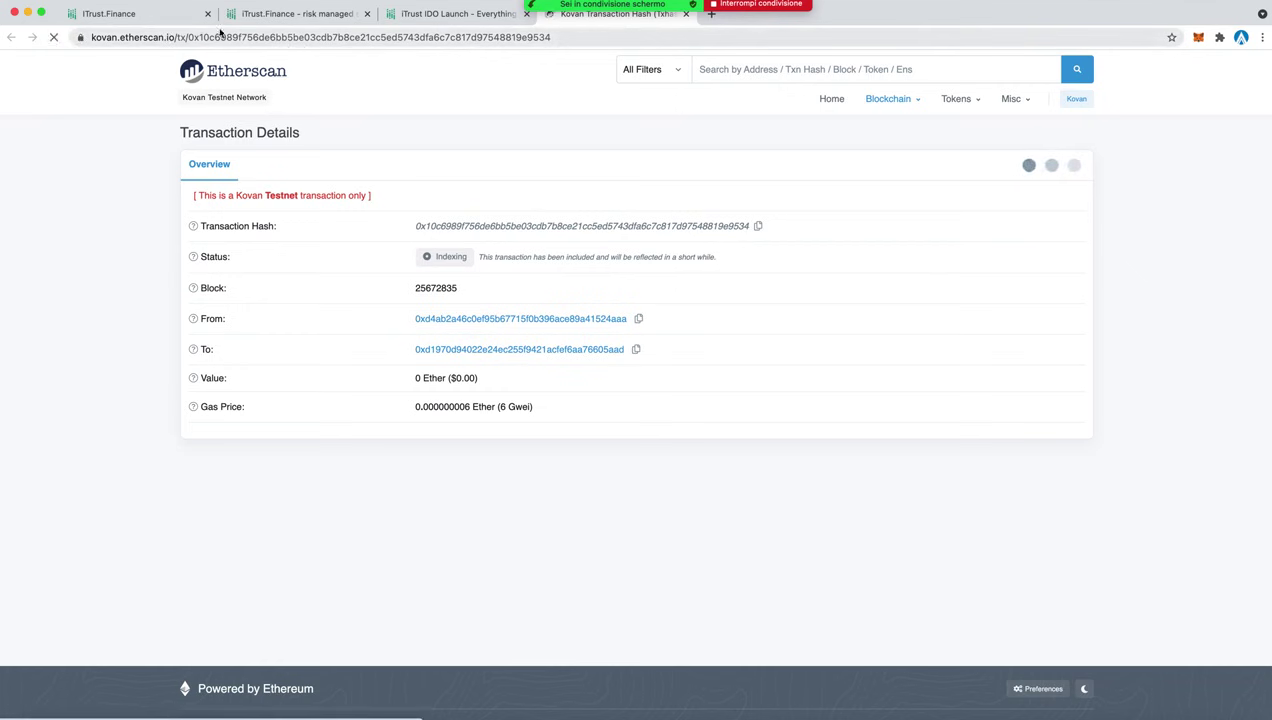
pyautogui.click(152, 16)
pyautogui.click(668, 490)
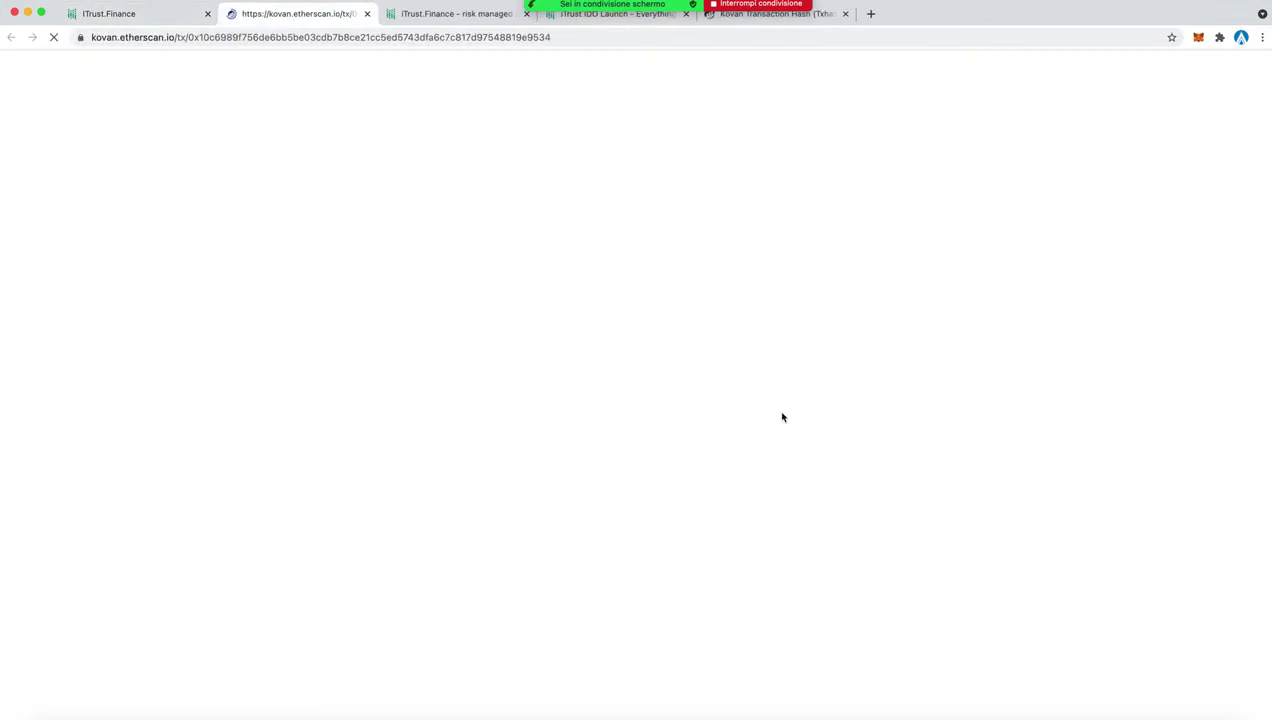
pyautogui.click(142, 14)
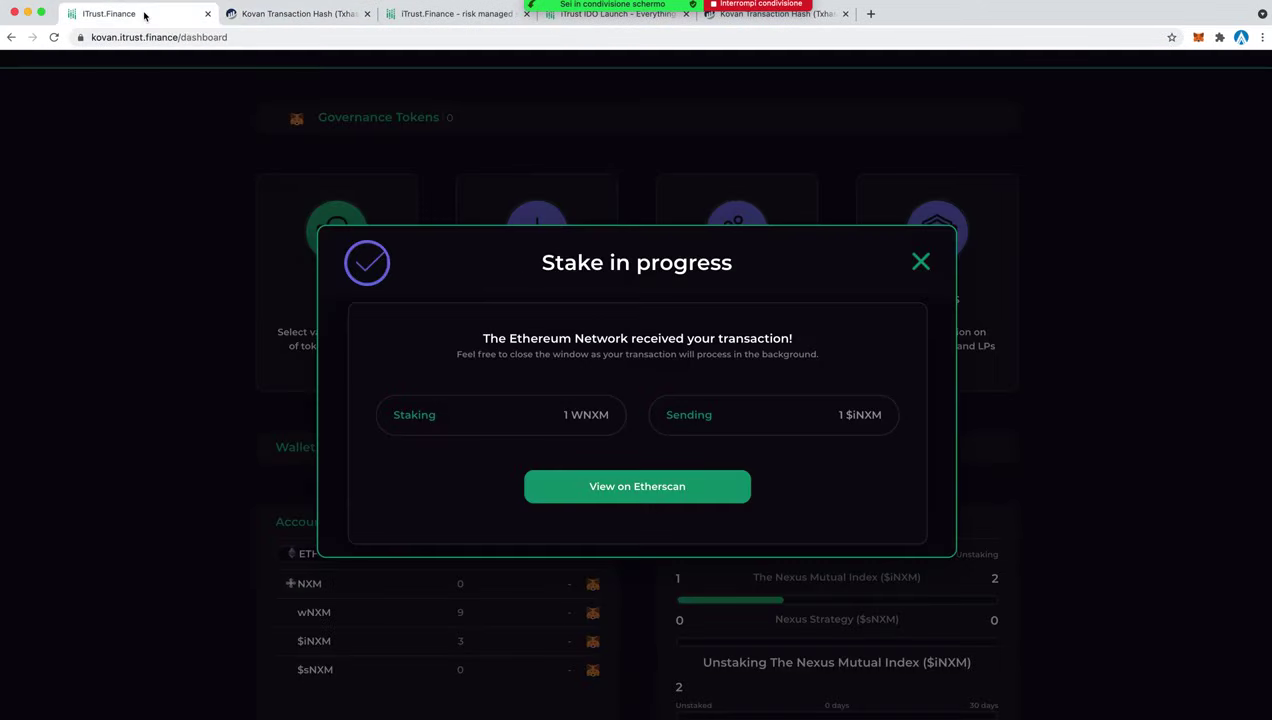
pyautogui.click(925, 261)
# Examine the staked and unstaking amounts and the unstaking timeline for The Nexus Mutual Index in the Staking Overview
pyautogui.scroll(-1, 709, 598)
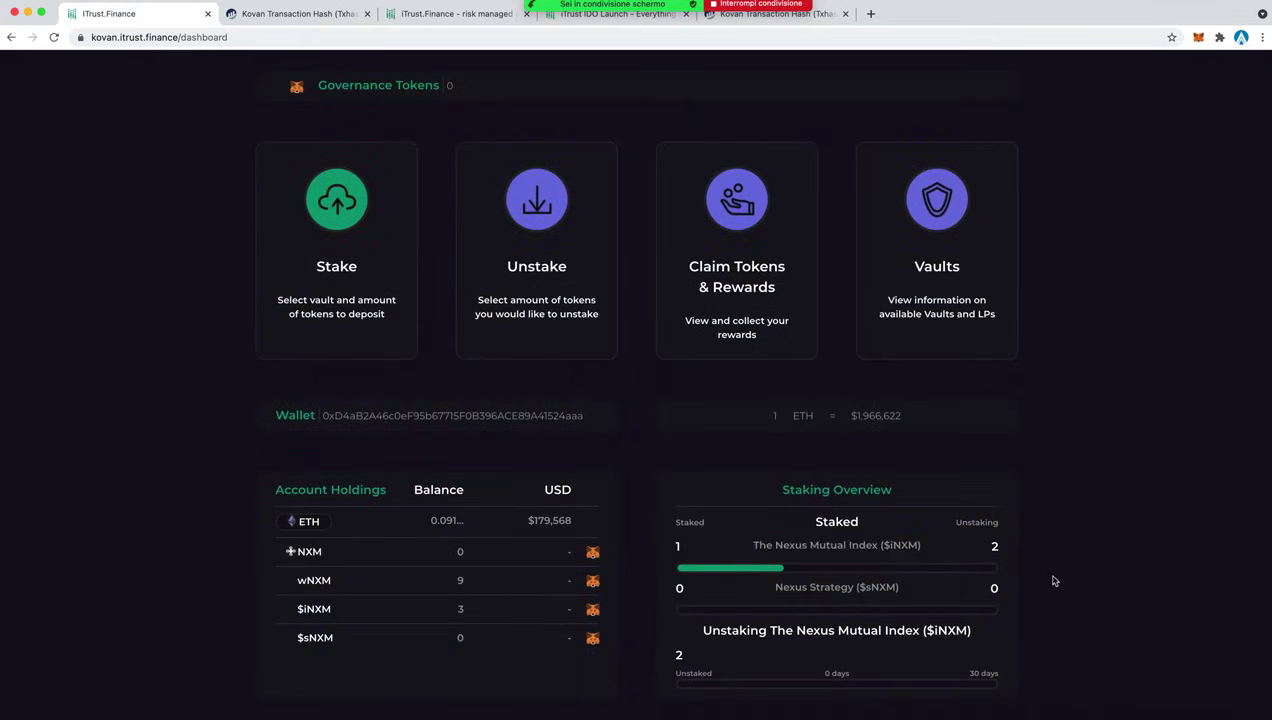
pyautogui.scroll(-2, 1053, 585)
pyautogui.doubleClick(994, 480)
pyautogui.doubleClick(994, 482)
pyautogui.doubleClick(991, 484)
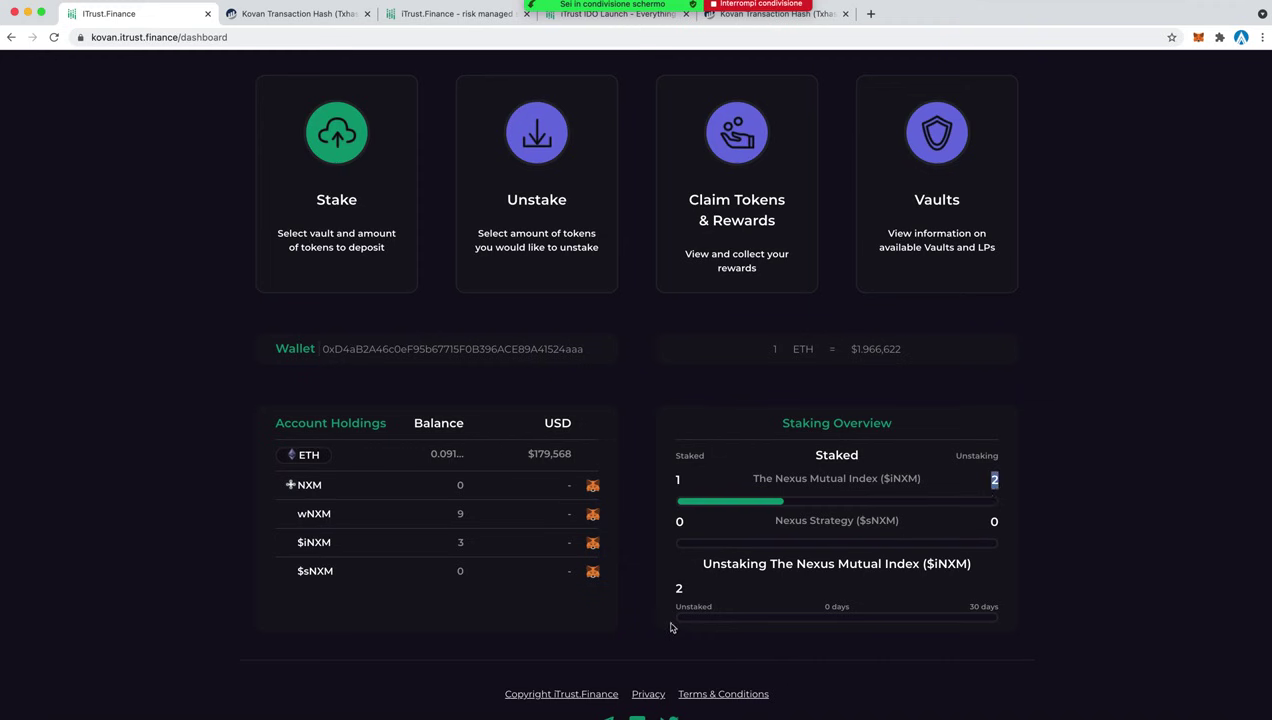
pyautogui.click(713, 580)
pyautogui.doubleClick(677, 588)
pyautogui.click(995, 607)
pyautogui.tripleClick(966, 606)
pyautogui.scroll(4, 982, 615)
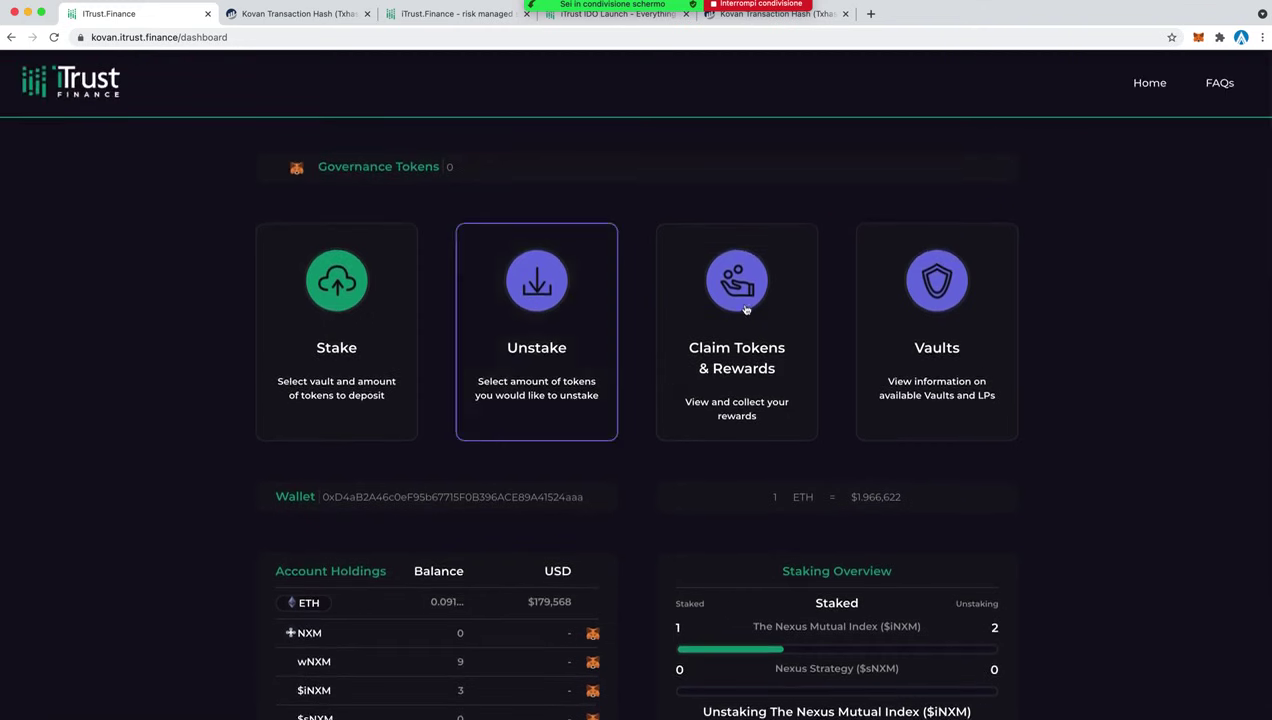
pyautogui.scroll(-3, 969, 569)
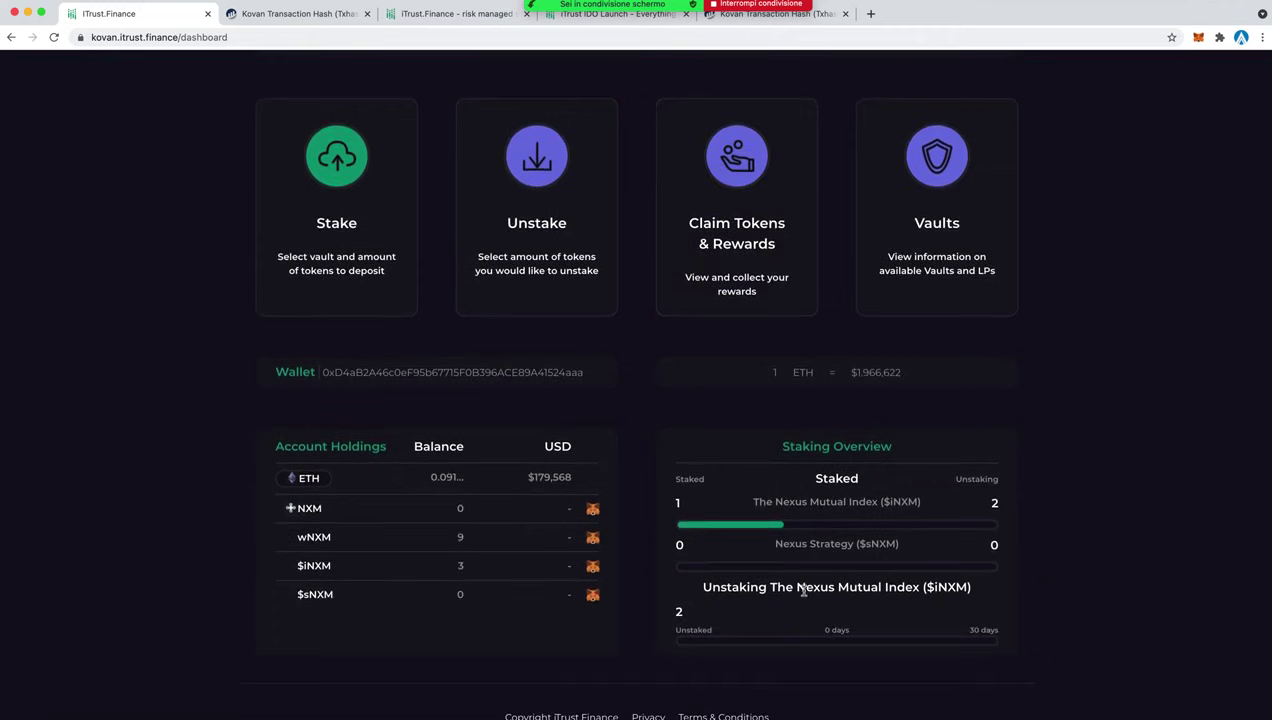
pyautogui.moveTo(805, 588); pyautogui.dragTo(930, 600)
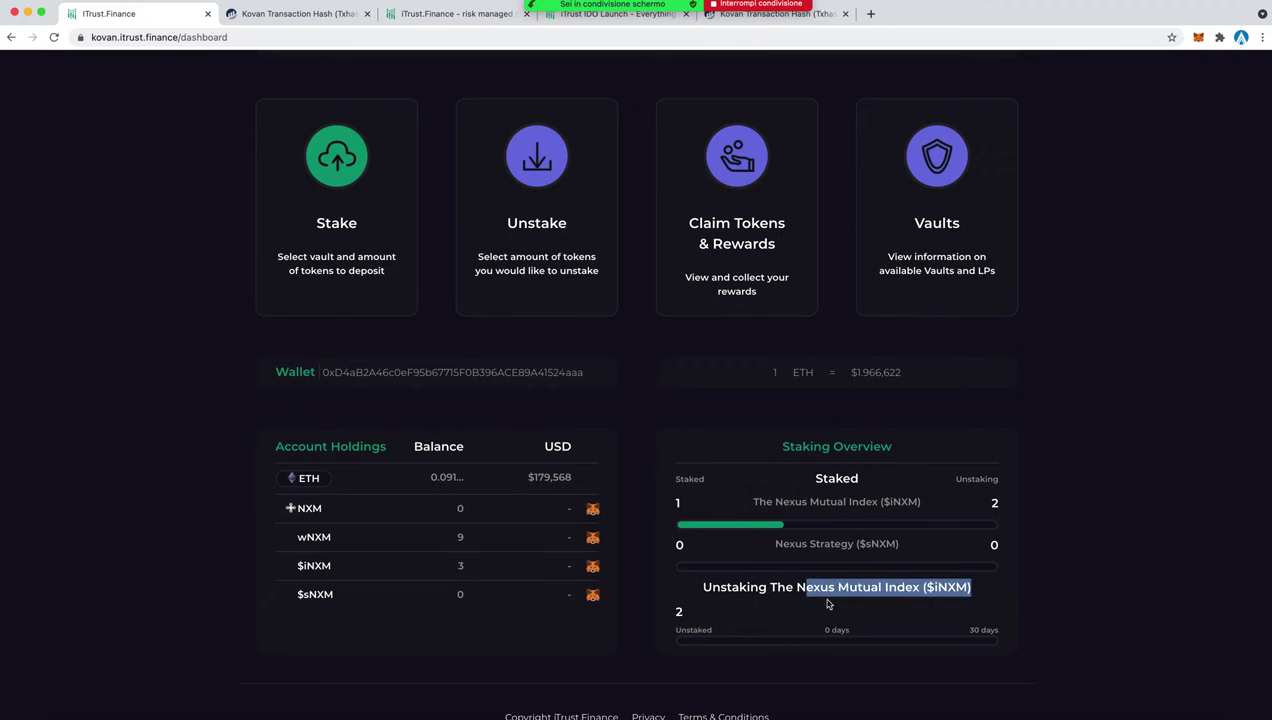
pyautogui.click(994, 627)
pyautogui.scroll(2, 717, 487)
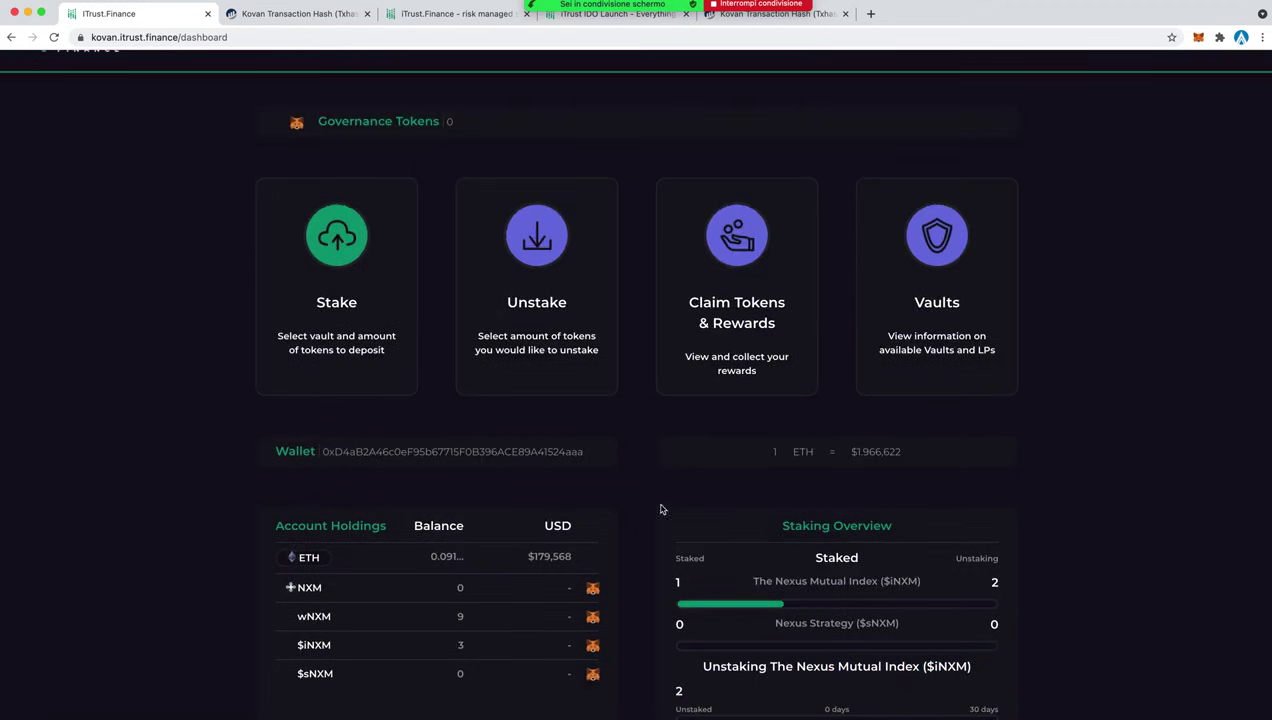
# Preview the stake form with the Nexus Strategy vault selected and close it without staking
pyautogui.scroll(1, 590, 470)
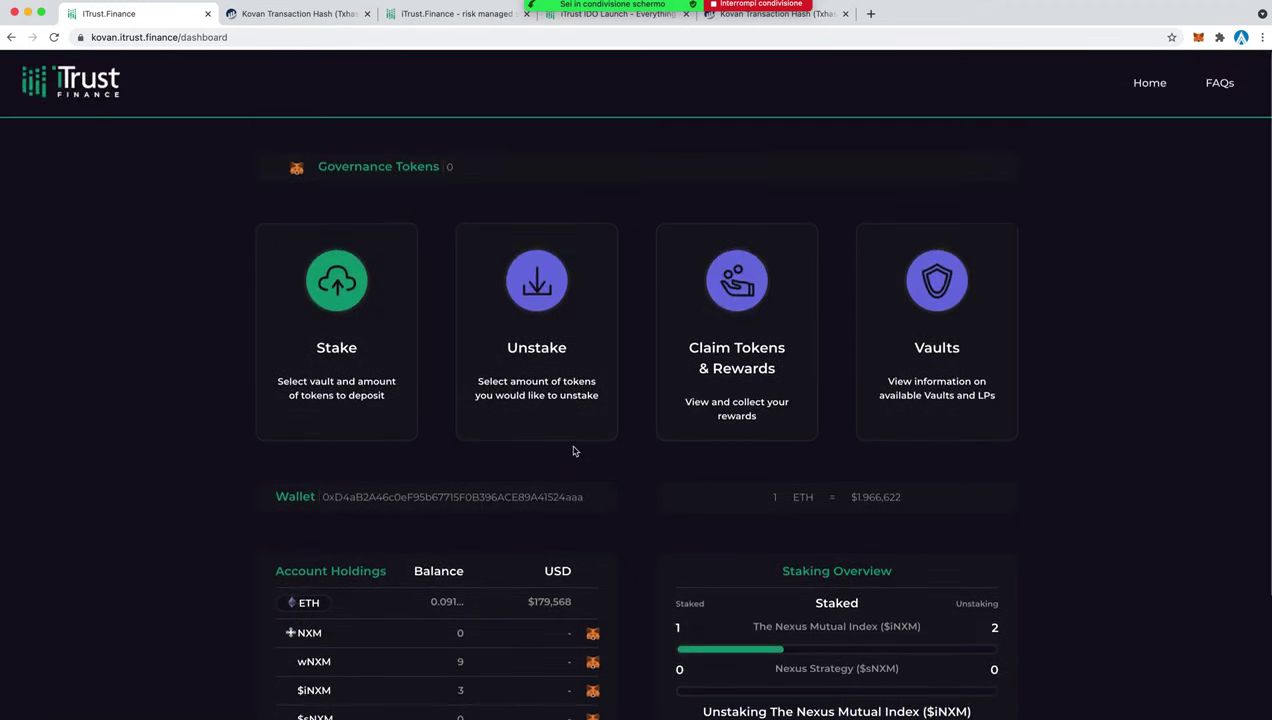
pyautogui.click(360, 346)
pyautogui.click(565, 300)
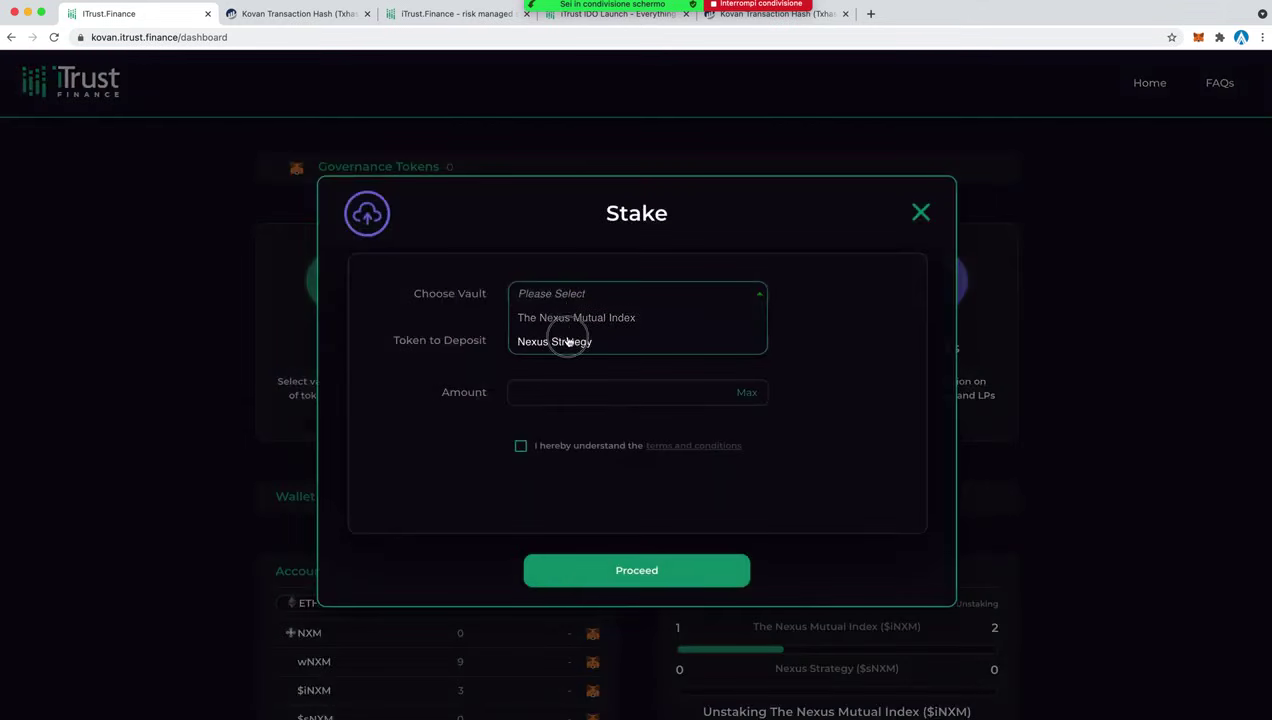
pyautogui.click(565, 341)
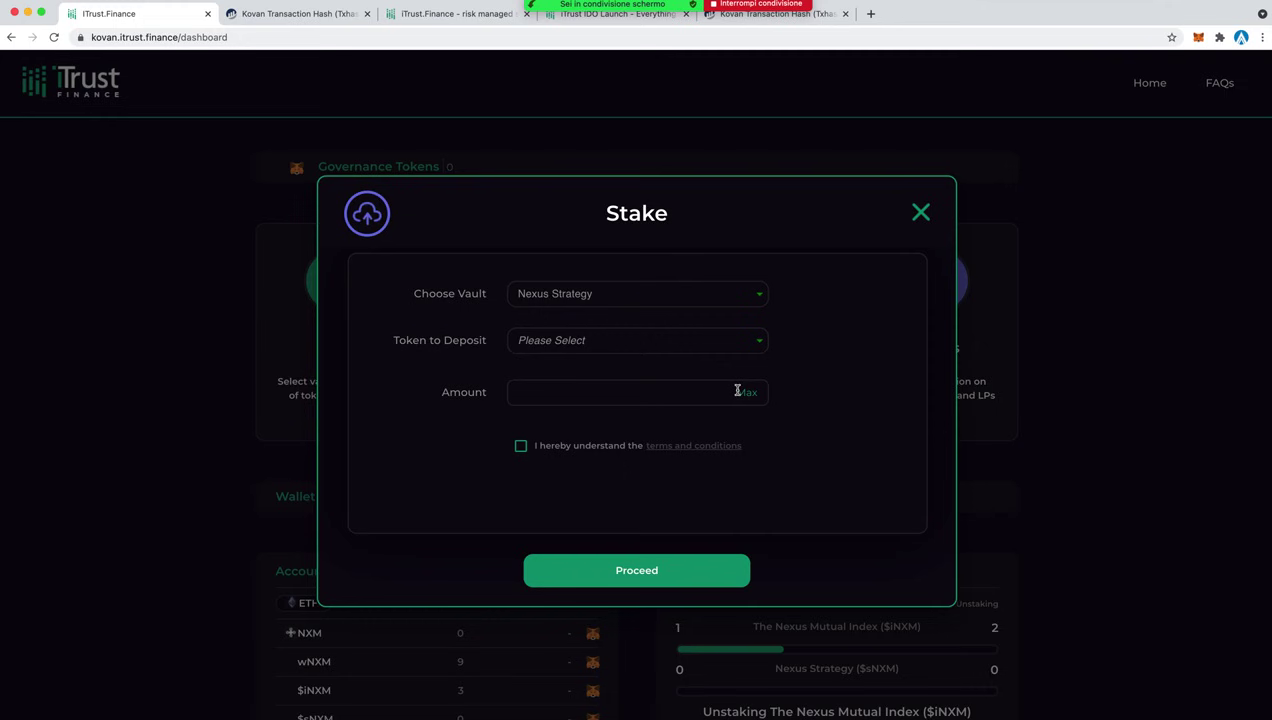
pyautogui.click(918, 214)
# Look briefly at the Unstake form, close it, and view the claimable tokens and rewards for The Nexus Mutual Index vault
pyautogui.click(563, 292)
pyautogui.click(920, 238)
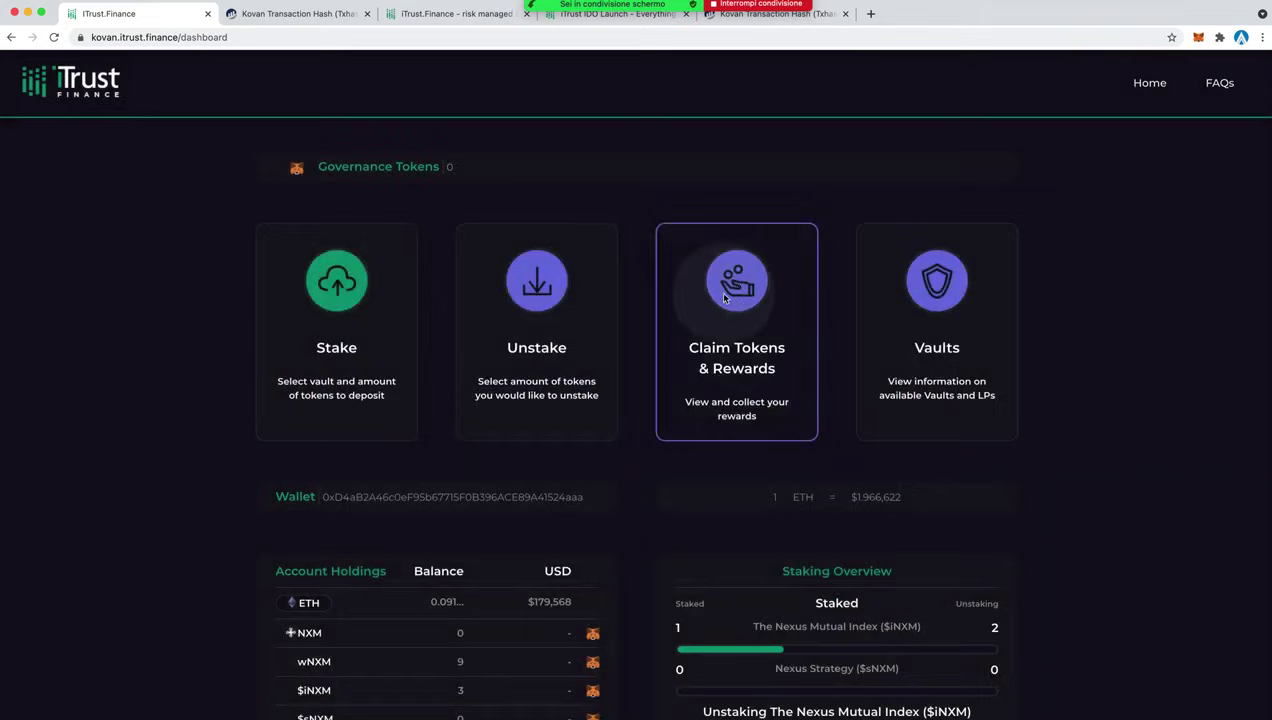
pyautogui.click(724, 297)
pyautogui.click(716, 427)
pyautogui.click(603, 452)
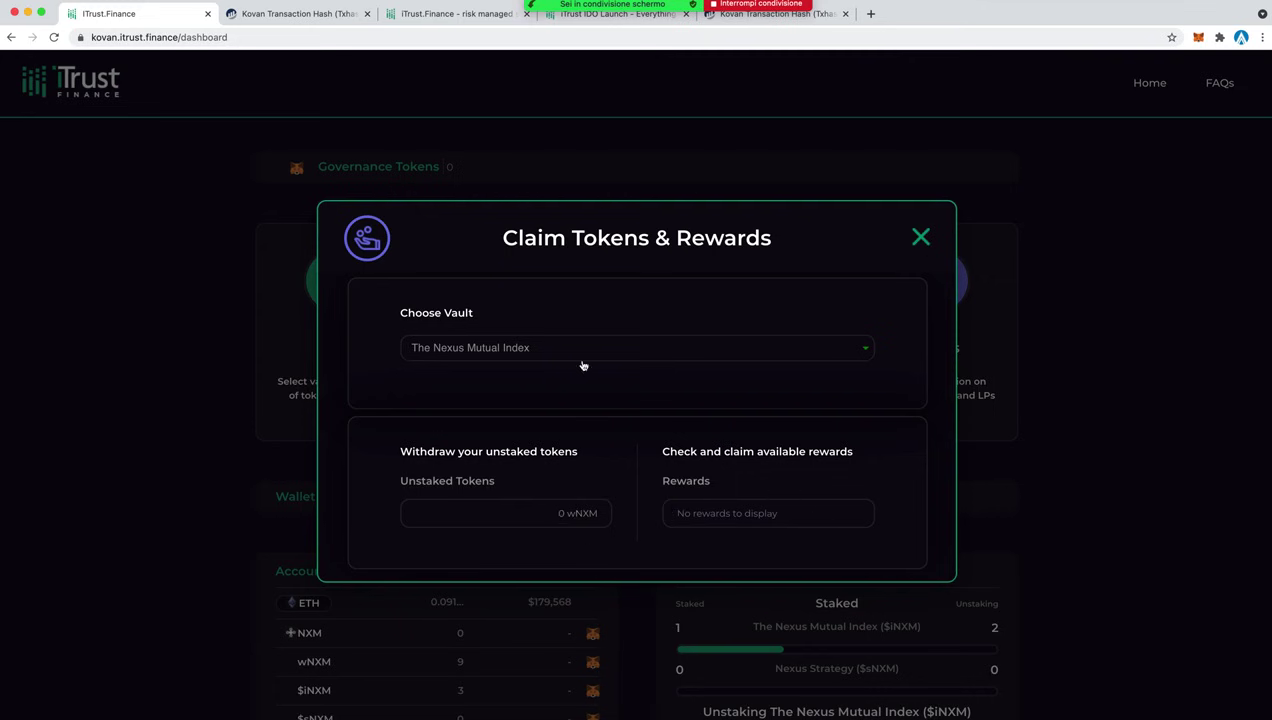
# Set up an unstake of 1 $iNXM from The Nexus Mutual Index vault and accept the terms and conditions
pyautogui.click(921, 239)
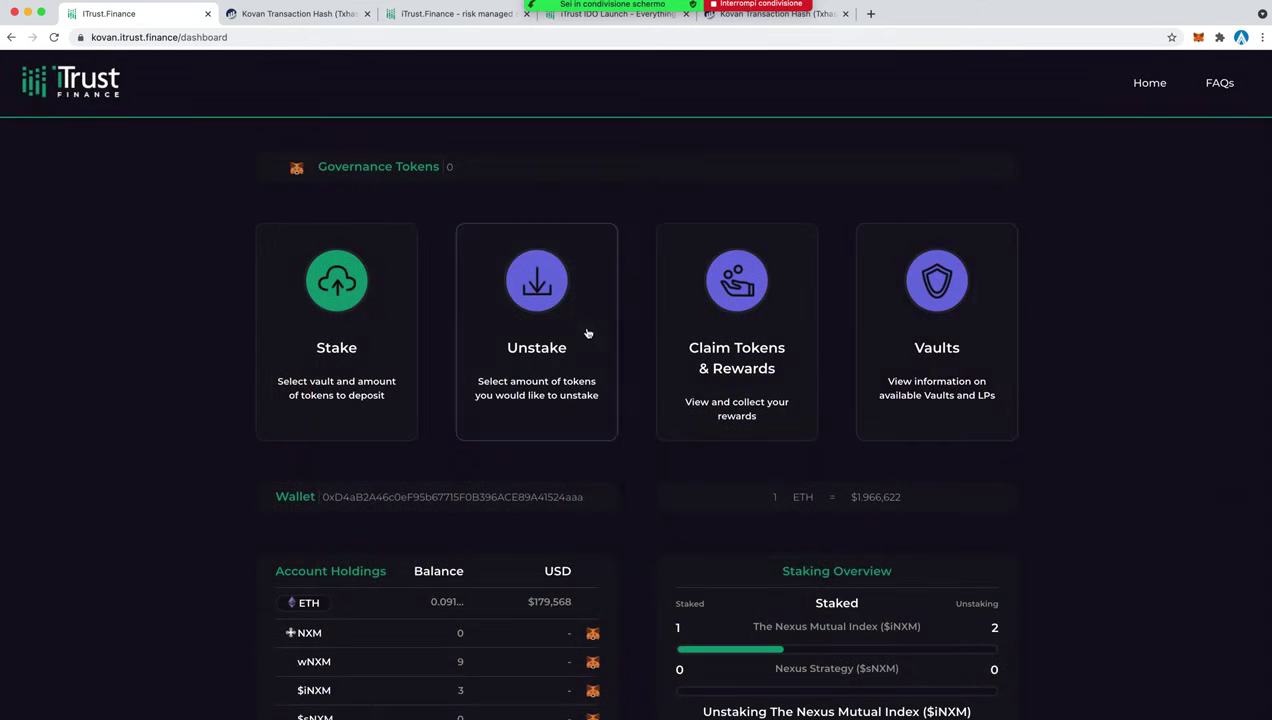
pyautogui.click(540, 315)
pyautogui.click(664, 312)
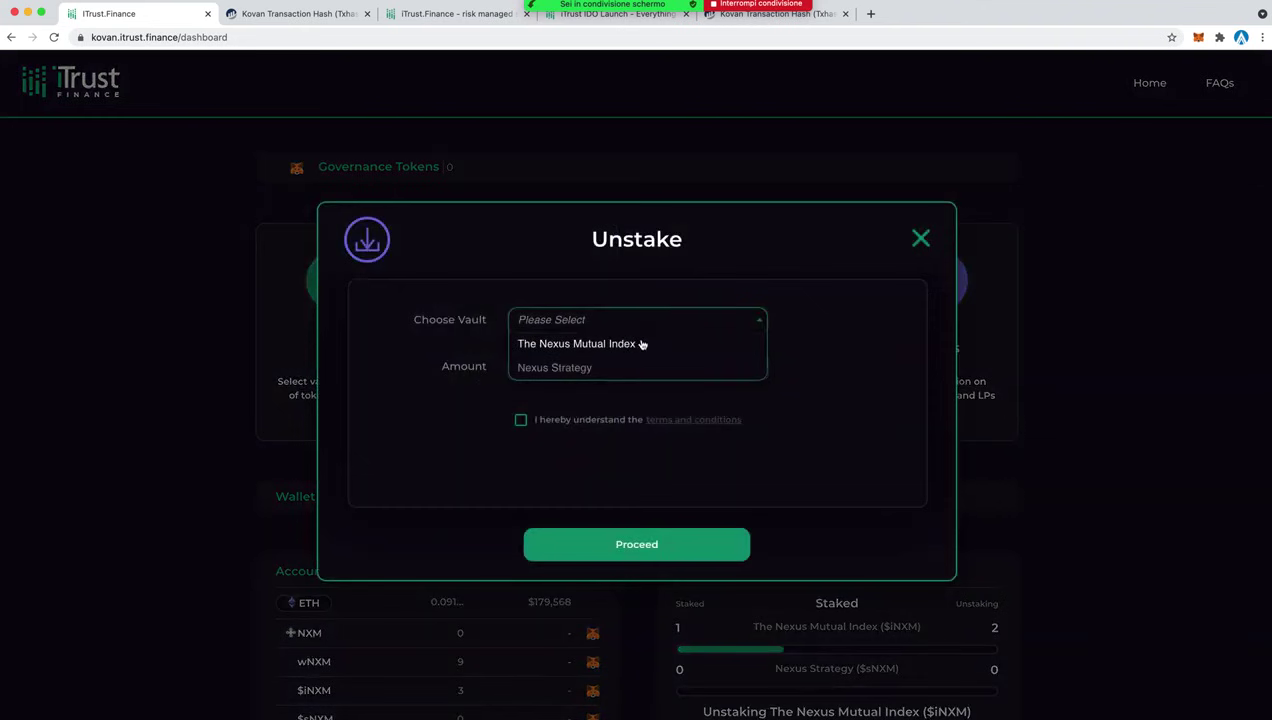
pyautogui.click(642, 344)
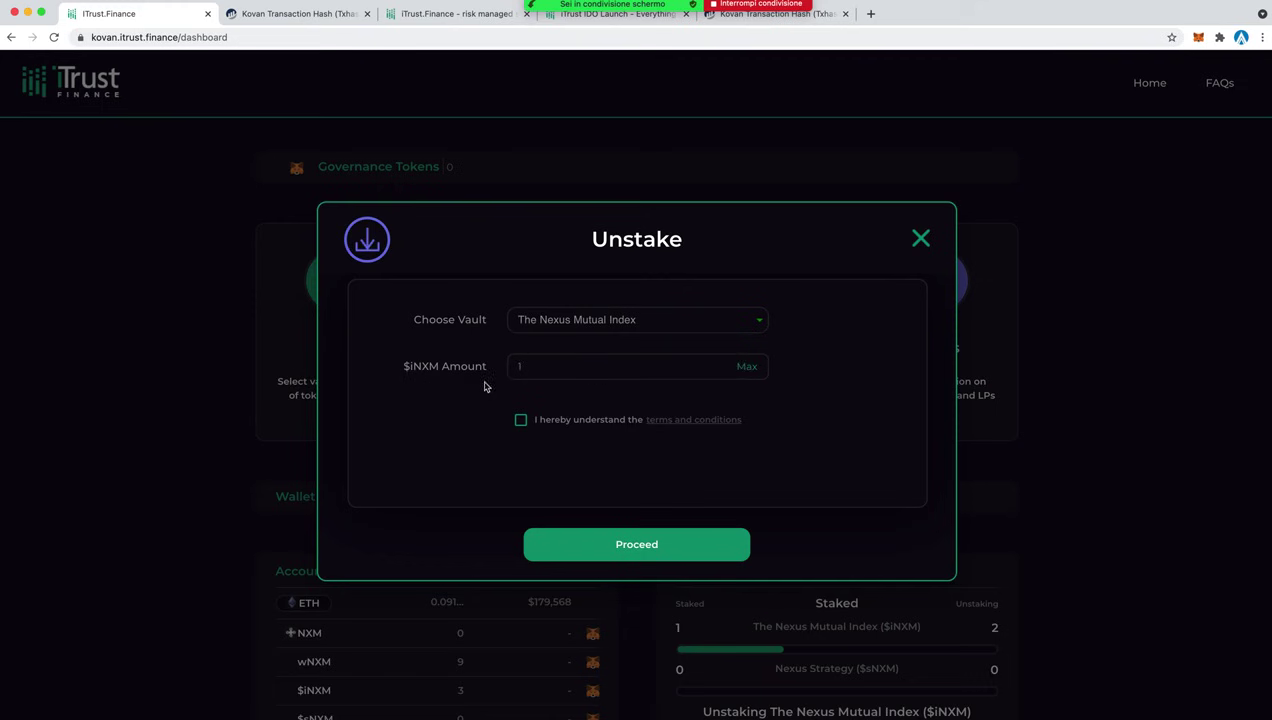
pyautogui.click(521, 421)
# Examine the $iNXM and wNXM entries under Tokens Transferred in the stake transaction on Etherscan
pyautogui.hotkey('ctrl', 'Tab')
pyautogui.moveTo(803, 432); pyautogui.dragTo(429, 393)
pyautogui.click(888, 397)
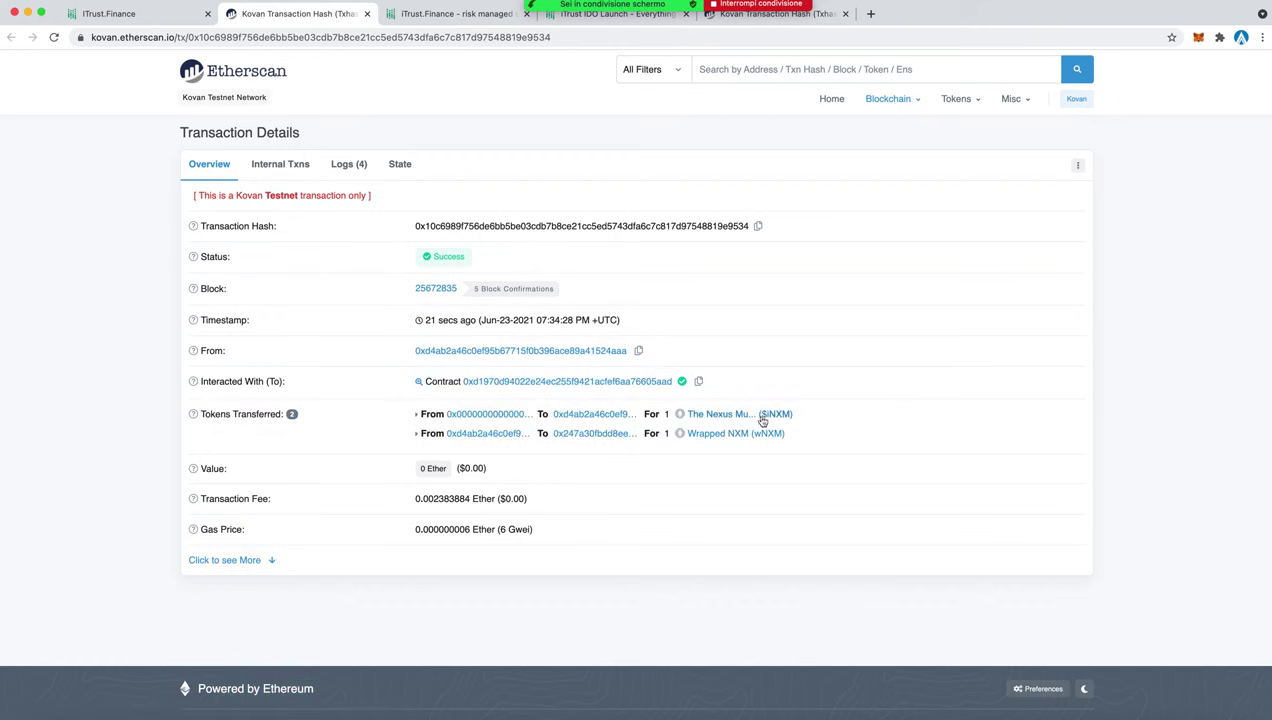
pyautogui.moveTo(801, 437); pyautogui.dragTo(667, 434)
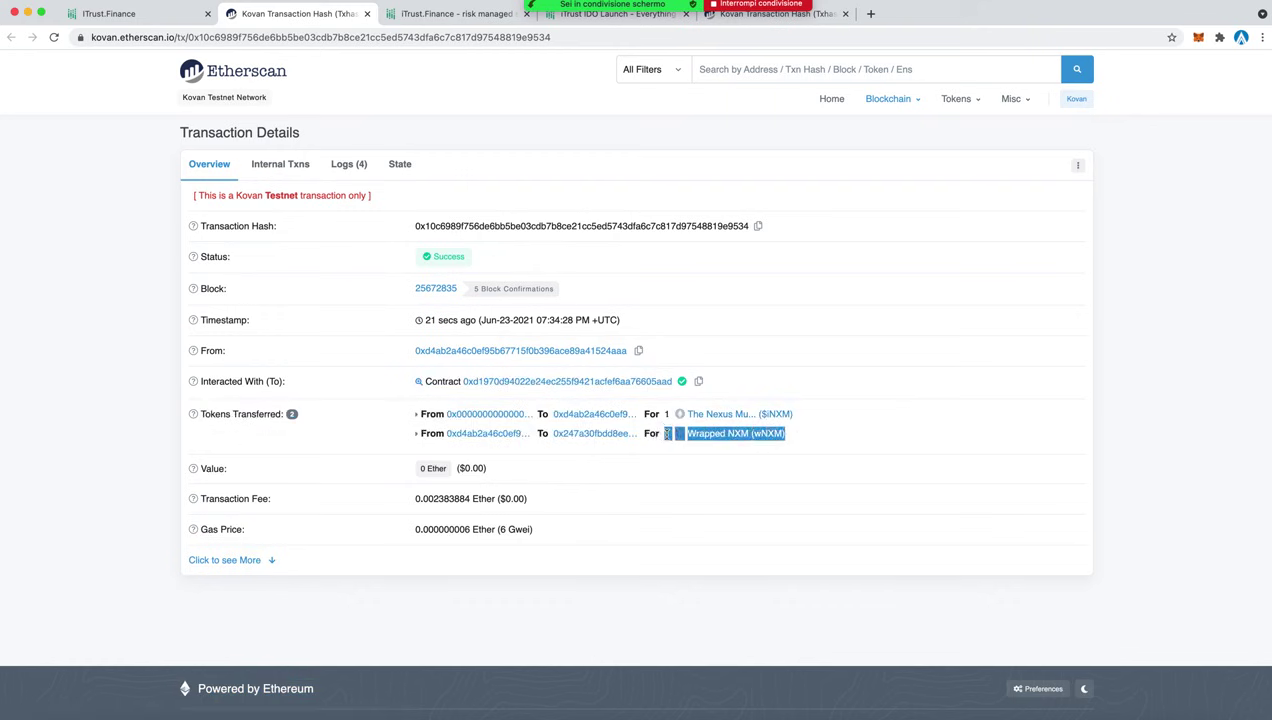
pyautogui.moveTo(806, 413); pyautogui.dragTo(668, 414)
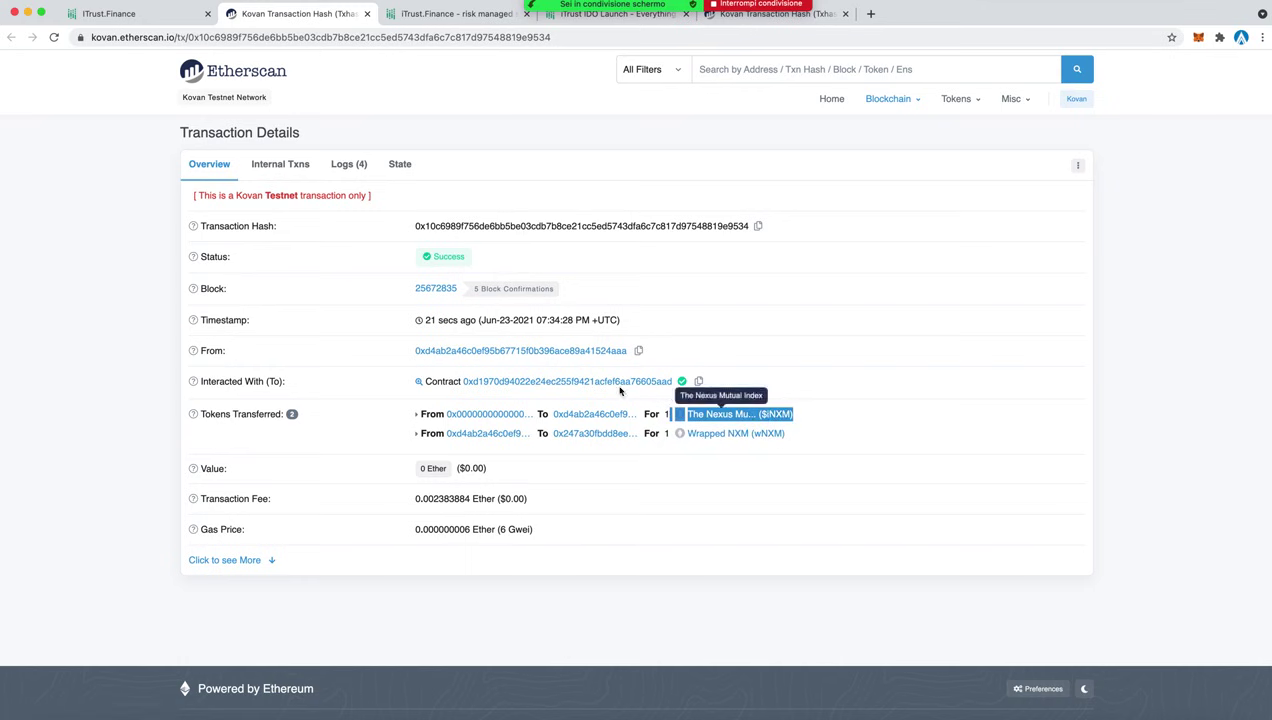
pyautogui.click(145, 16)
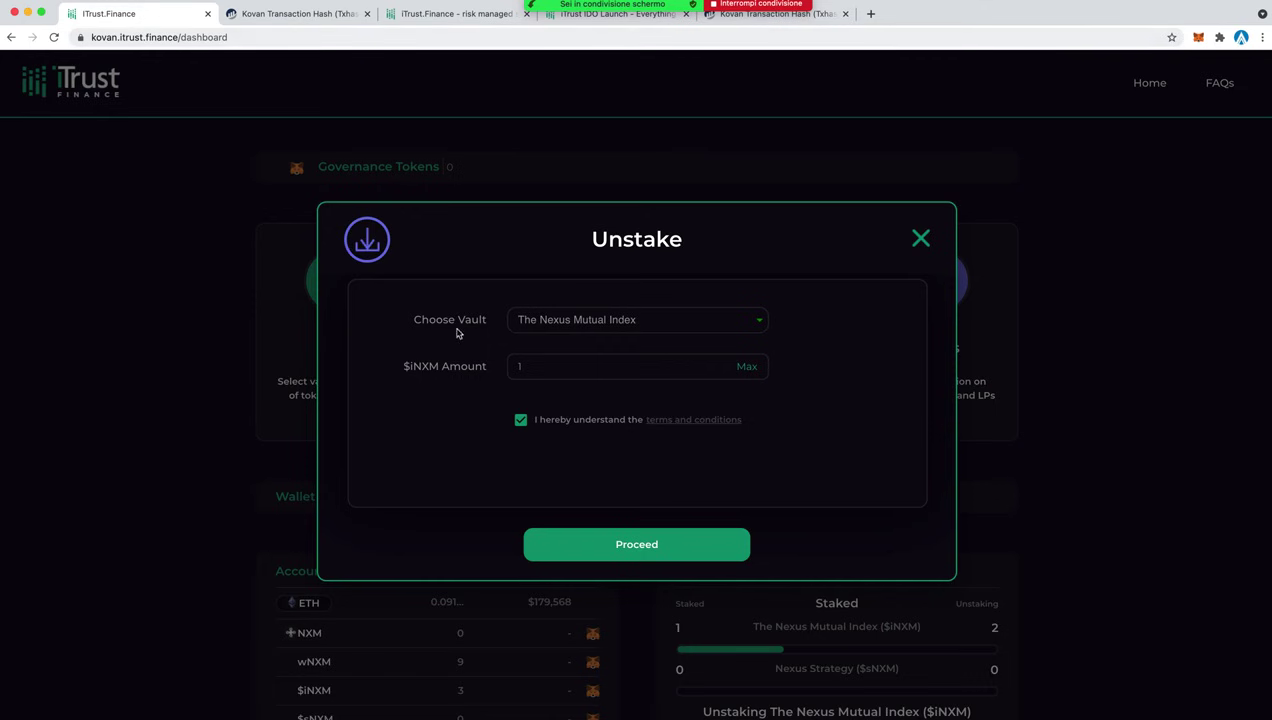
pyautogui.click(310, 20)
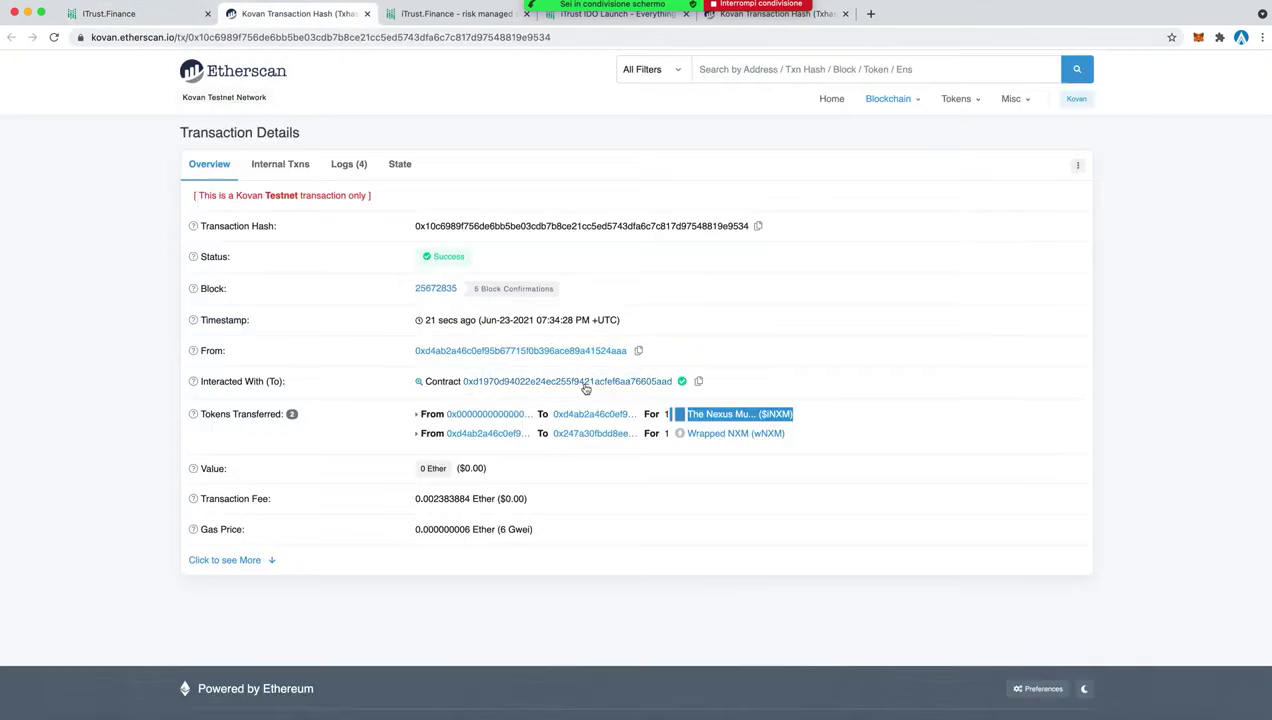
pyautogui.click(822, 428)
pyautogui.moveTo(815, 418); pyautogui.dragTo(684, 414)
# Return to the iTrust dashboard, submit the unstake request and confirm the contract interaction in MetaMask
pyautogui.click(138, 16)
pyautogui.click(649, 558)
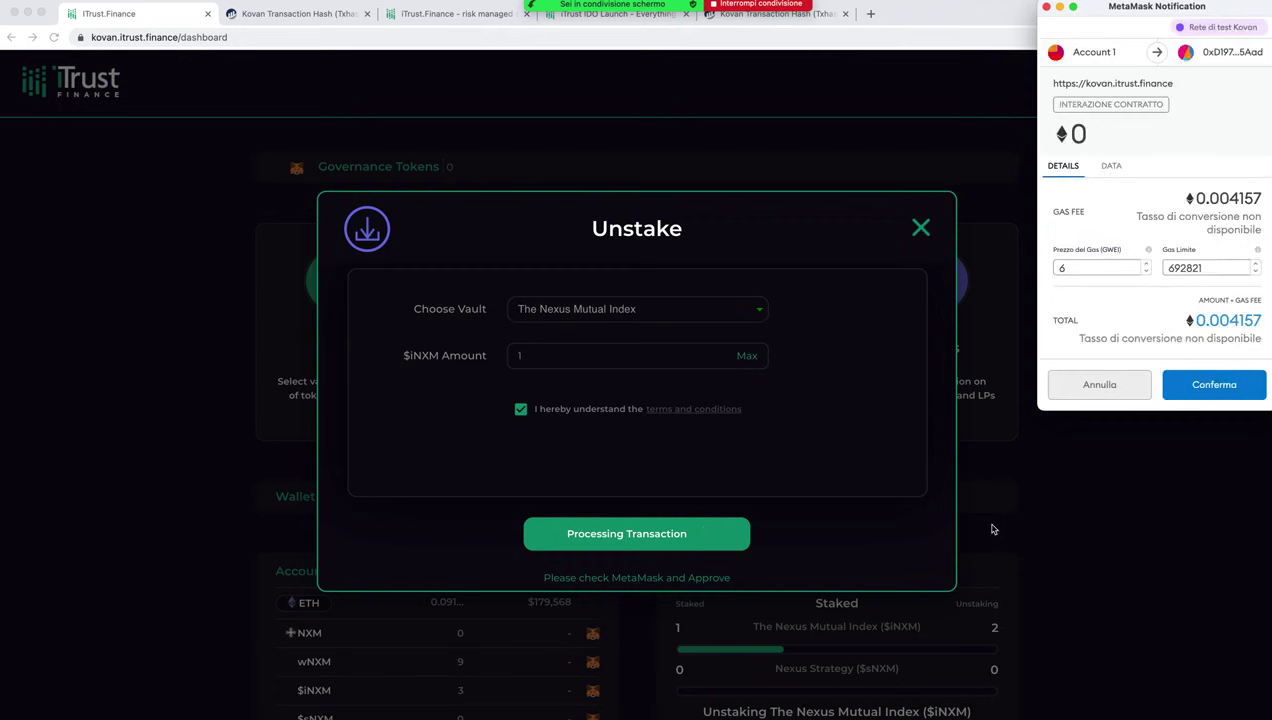
pyautogui.click(1203, 385)
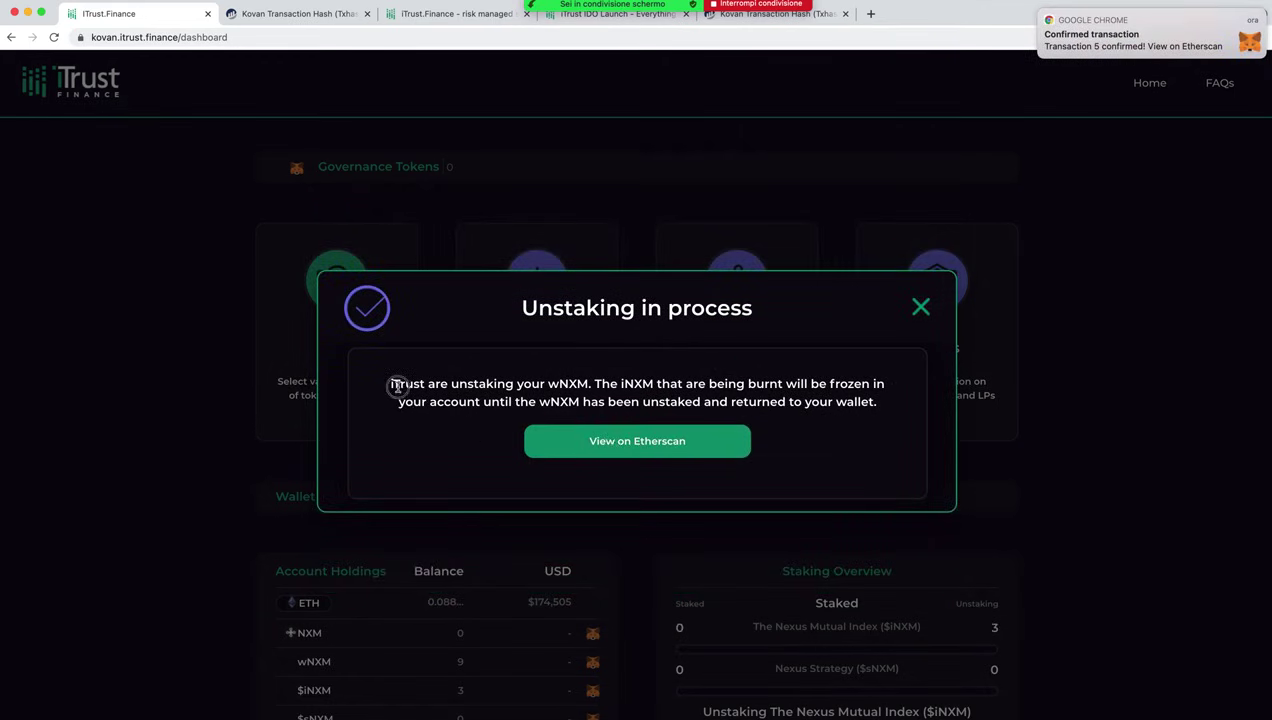
# Read the unstaking notice, compare it with the wNXM transfer on Etherscan, and close the notice
pyautogui.moveTo(395, 383); pyautogui.dragTo(591, 387)
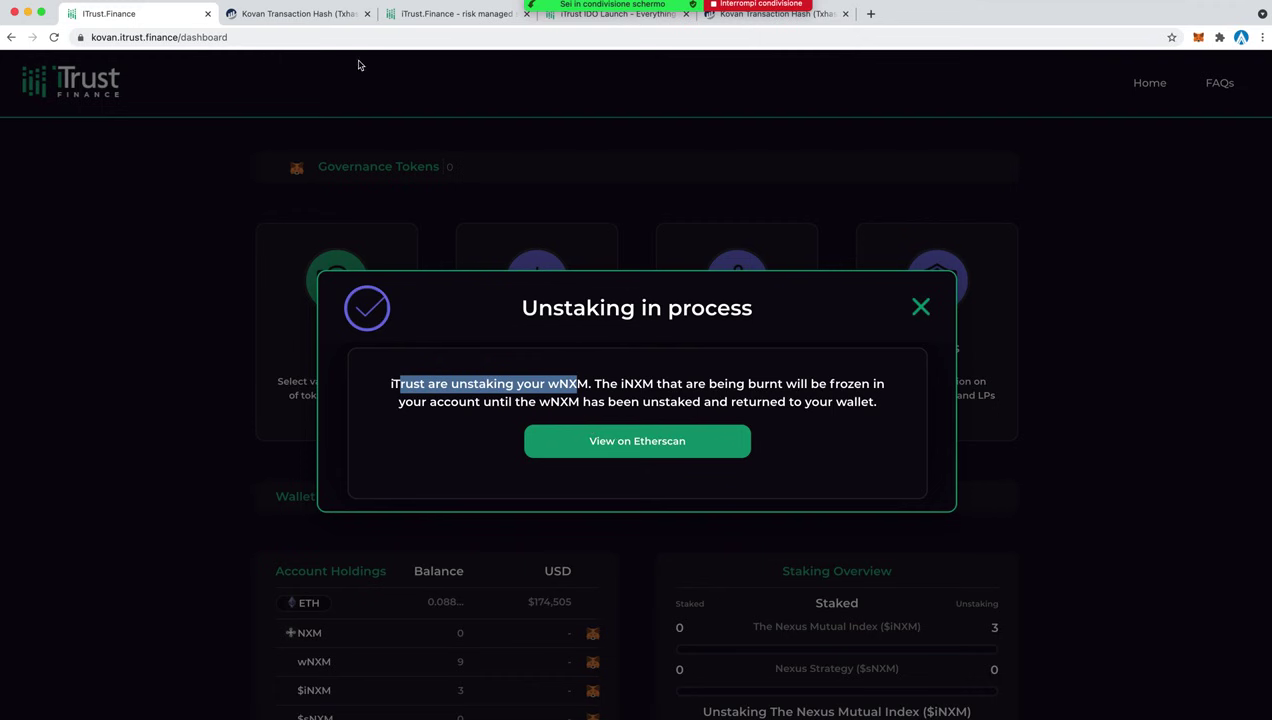
pyautogui.click(322, 20)
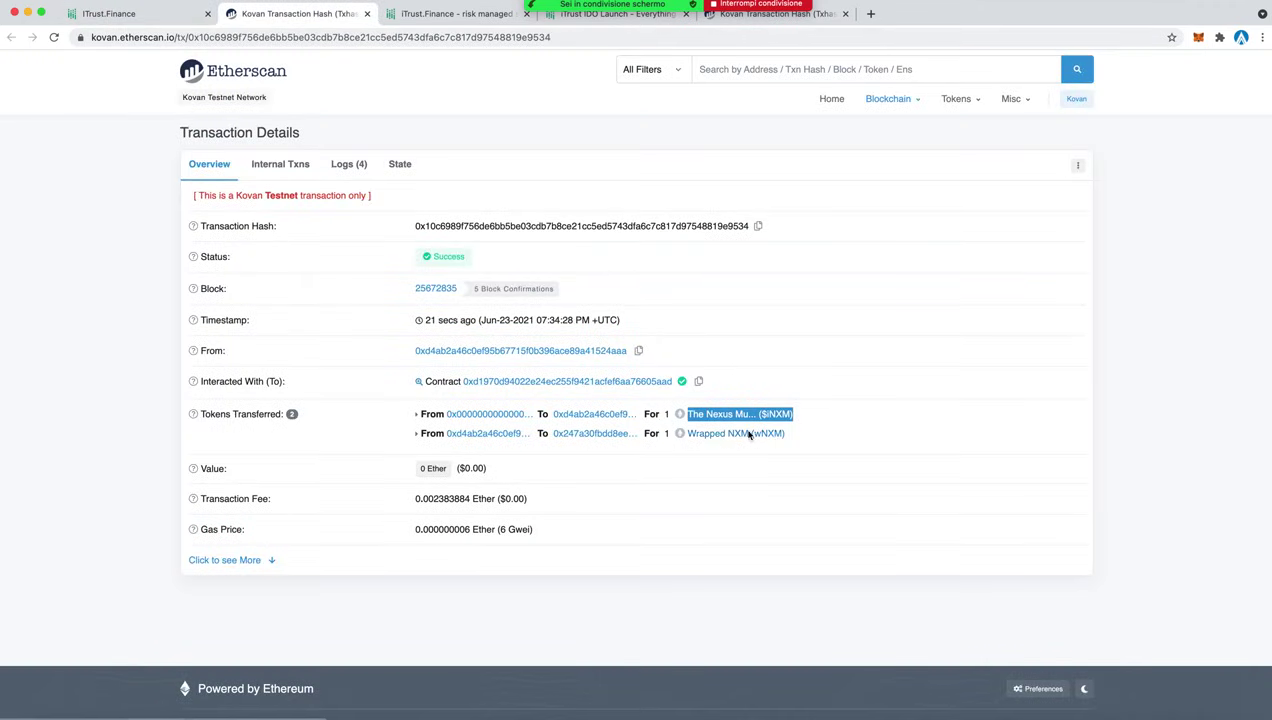
pyautogui.moveTo(786, 433); pyautogui.dragTo(687, 429)
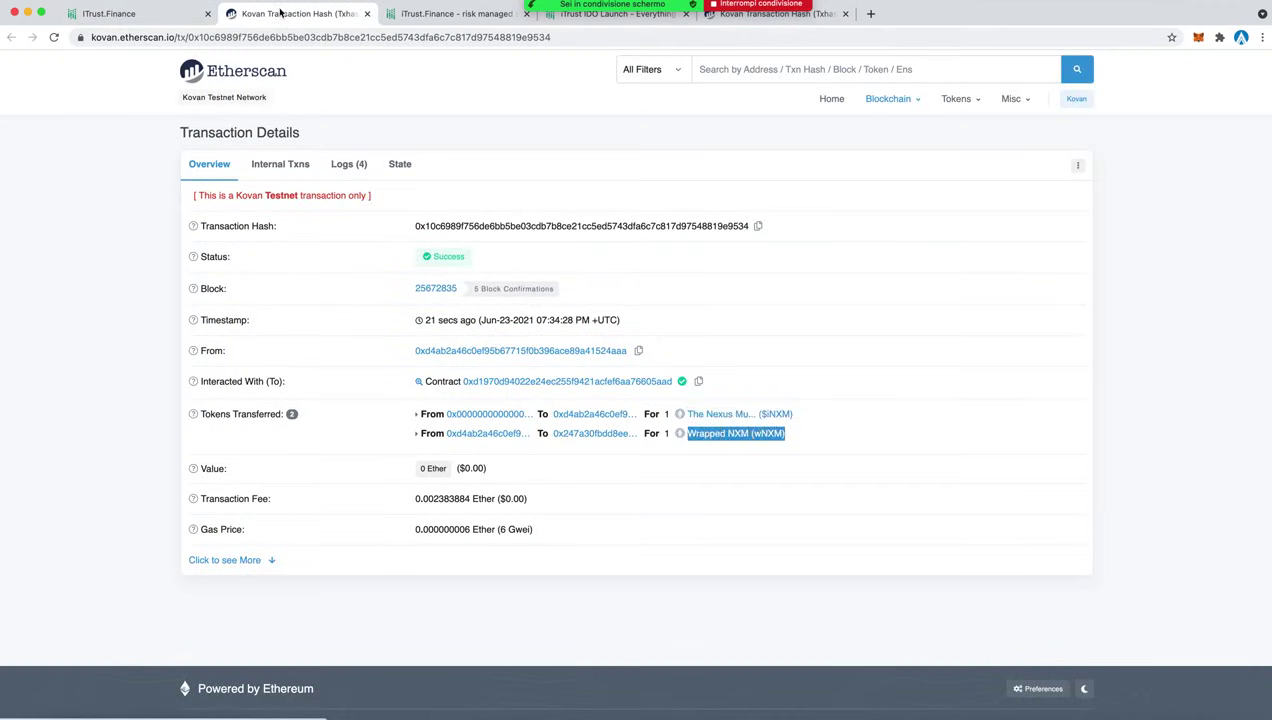
pyautogui.click(166, 18)
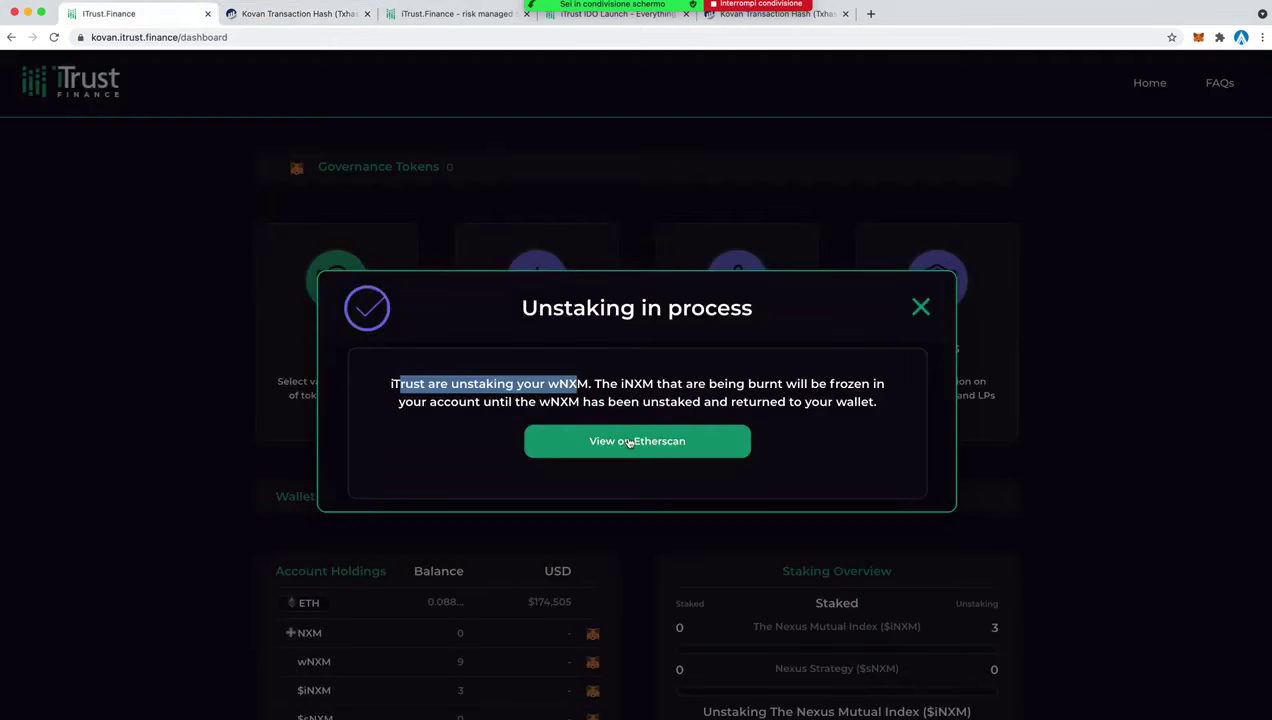
pyautogui.click(924, 326)
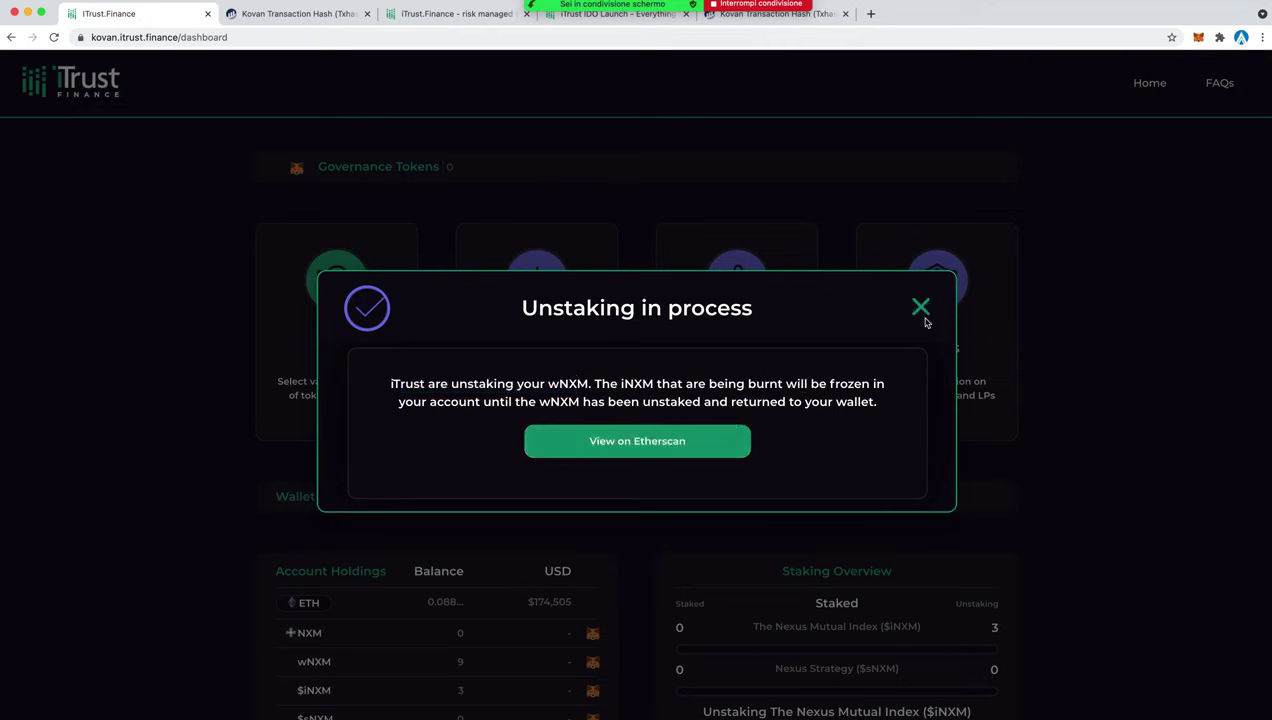
pyautogui.click(921, 309)
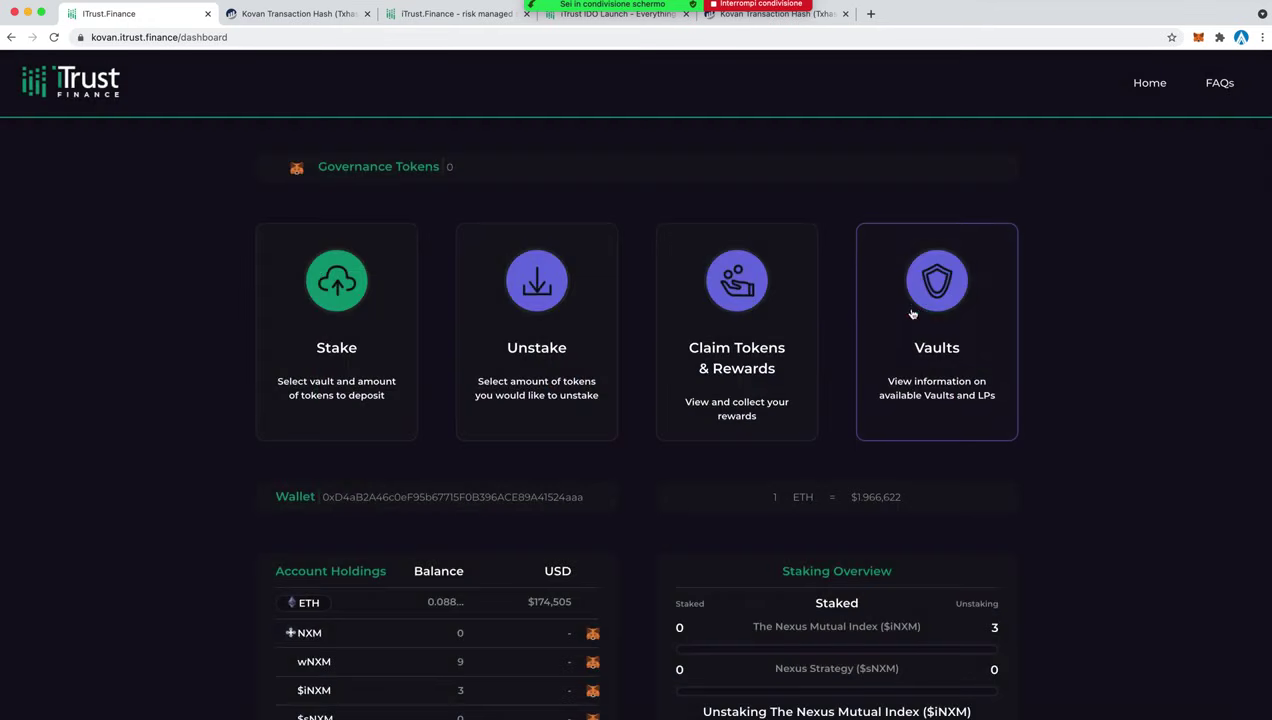
# View the unstaked tokens and rewards claimable from The Nexus Mutual Index vault and close the form
pyautogui.click(756, 321)
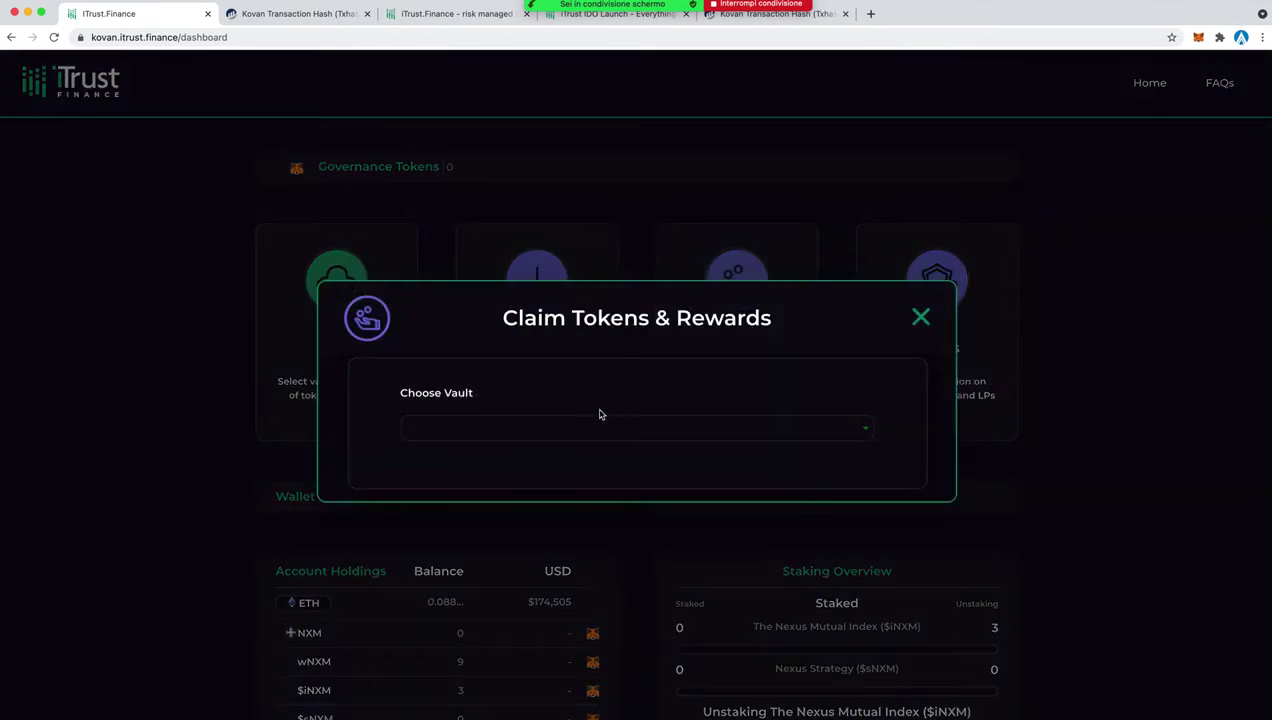
pyautogui.click(595, 426)
pyautogui.click(570, 450)
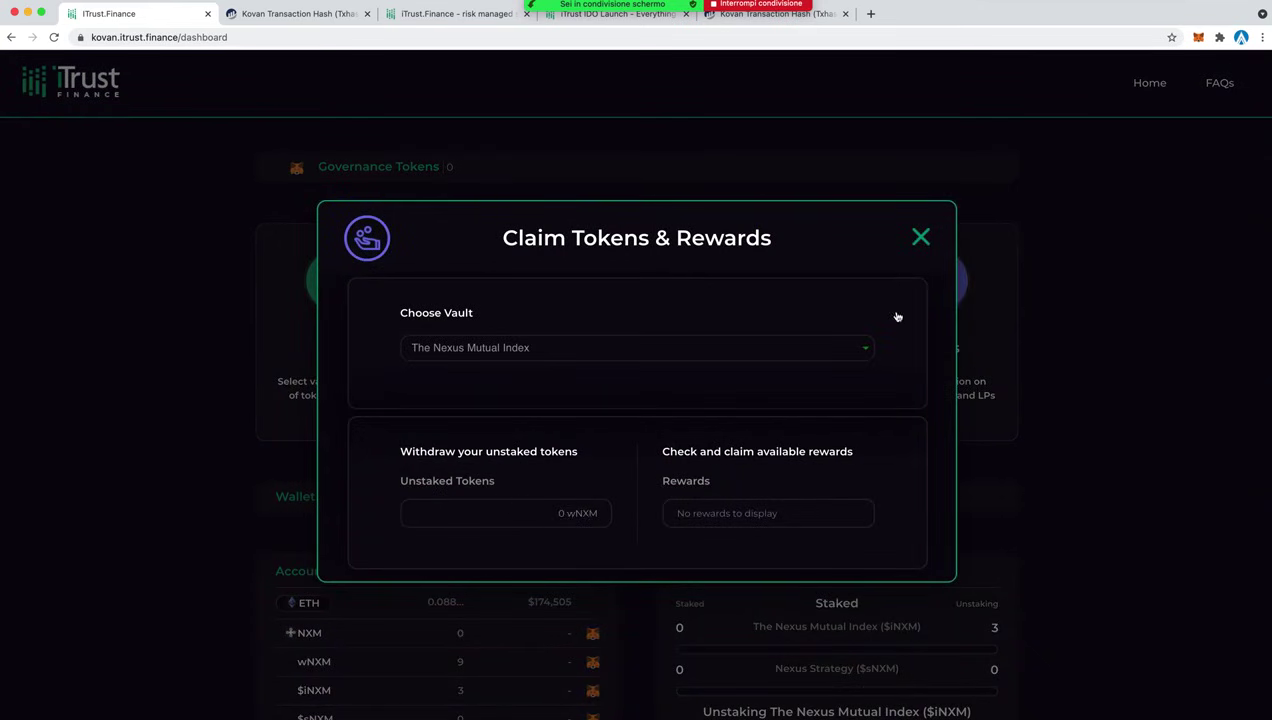
pyautogui.click(921, 237)
# Check the unstaking timelines in the Staking Overview, and recheck The Nexus Mutual Index vault's claimable tokens and rewards
pyautogui.scroll(-3, 960, 420)
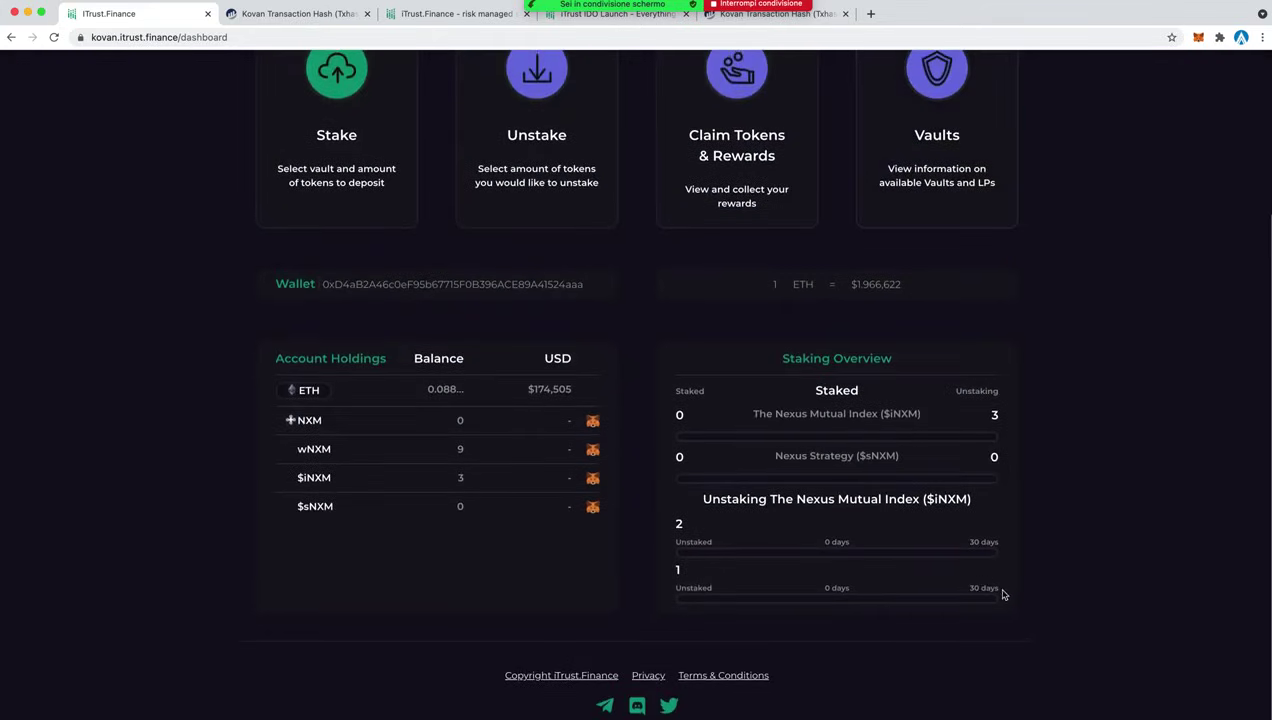
pyautogui.scroll(1, 847, 538)
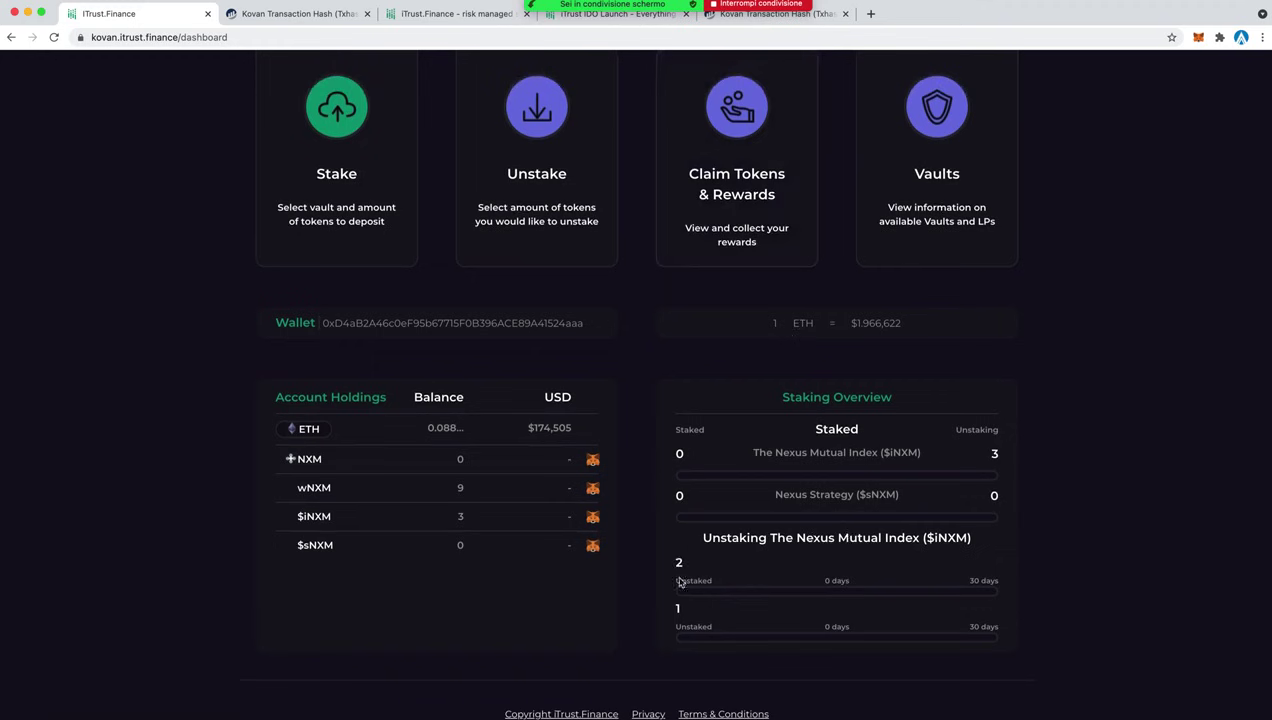
pyautogui.click(732, 144)
pyautogui.click(476, 433)
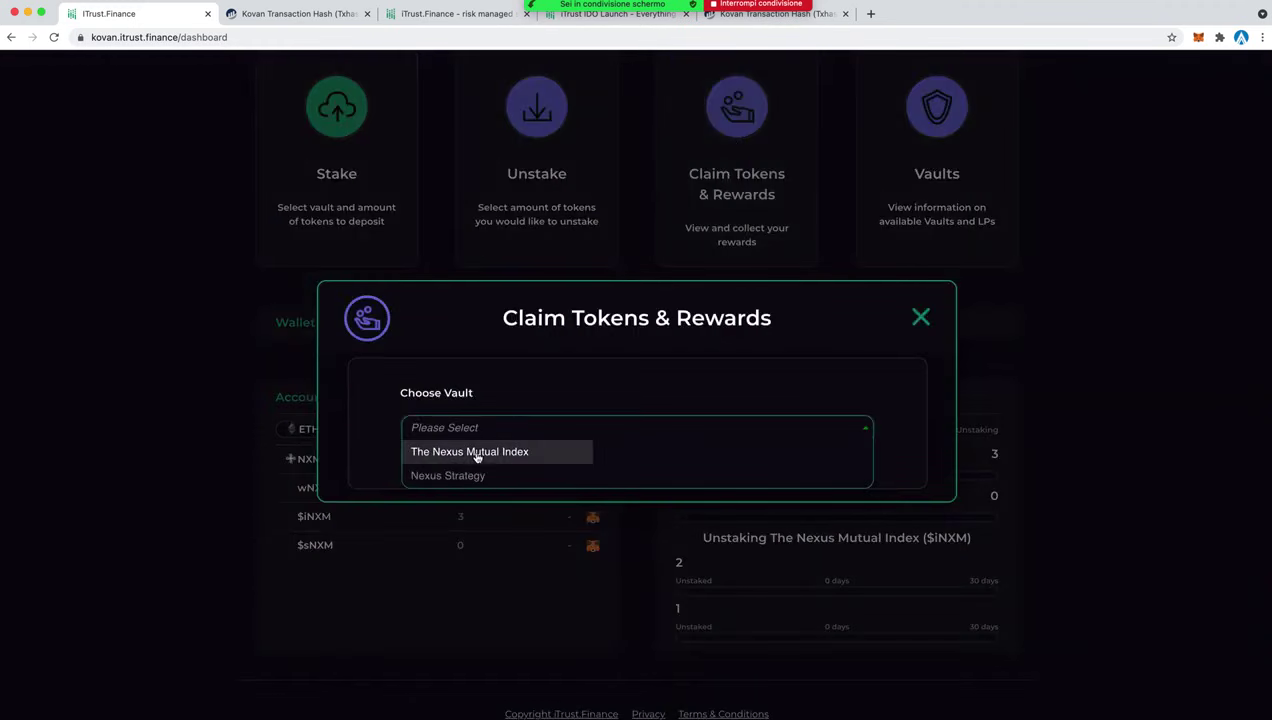
pyautogui.click(475, 451)
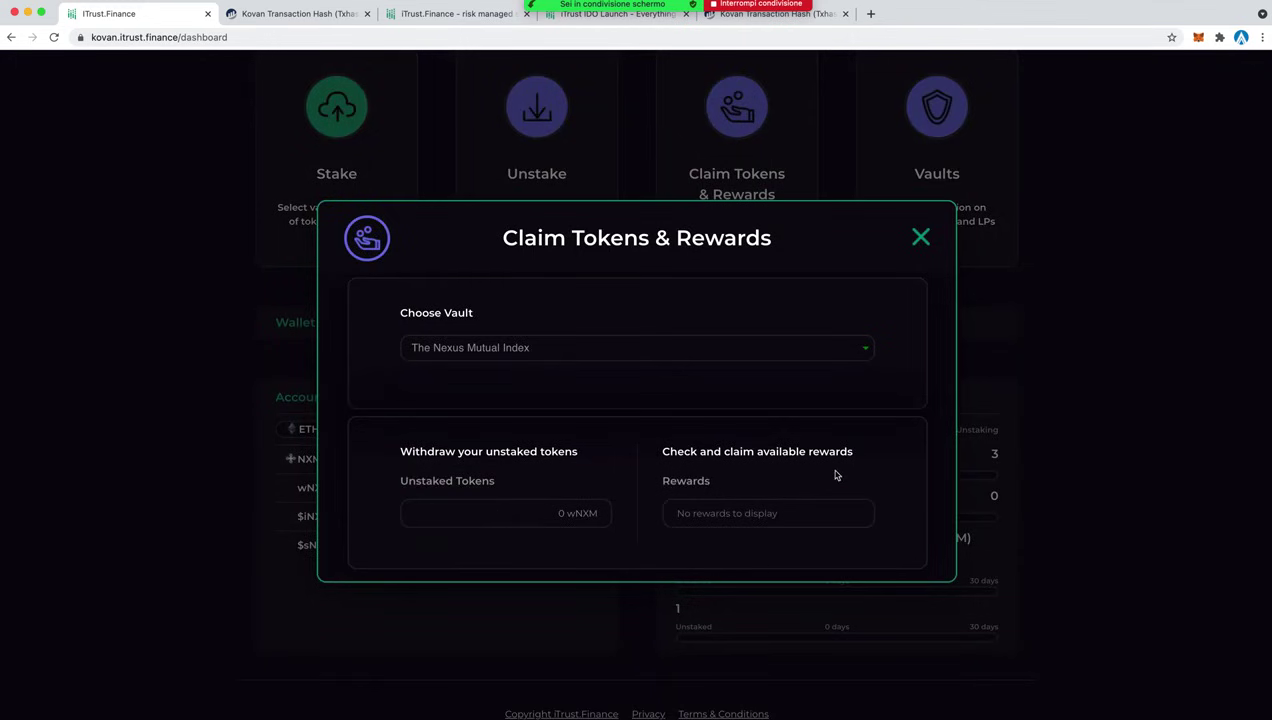
pyautogui.click(919, 242)
# Review the dashboard's action cards, Account Holdings and Staking Overview once more
pyautogui.scroll(4, 926, 449)
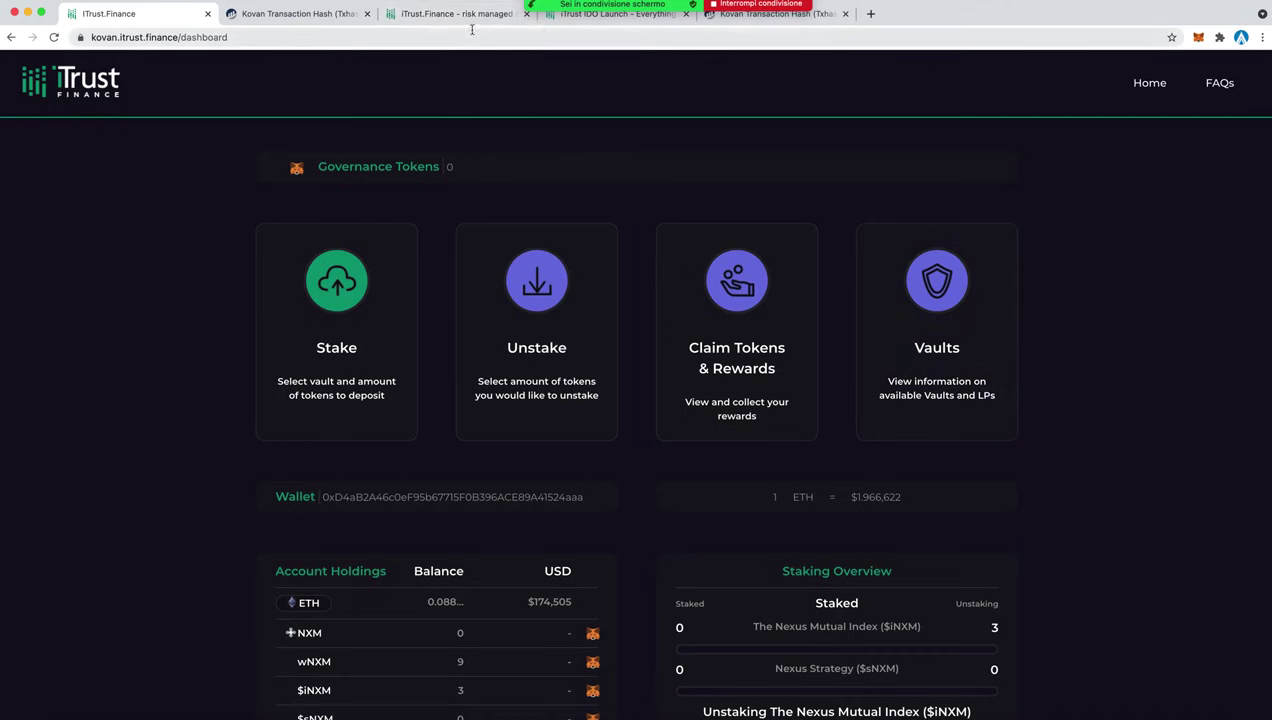
pyautogui.scroll(-2, 647, 331)
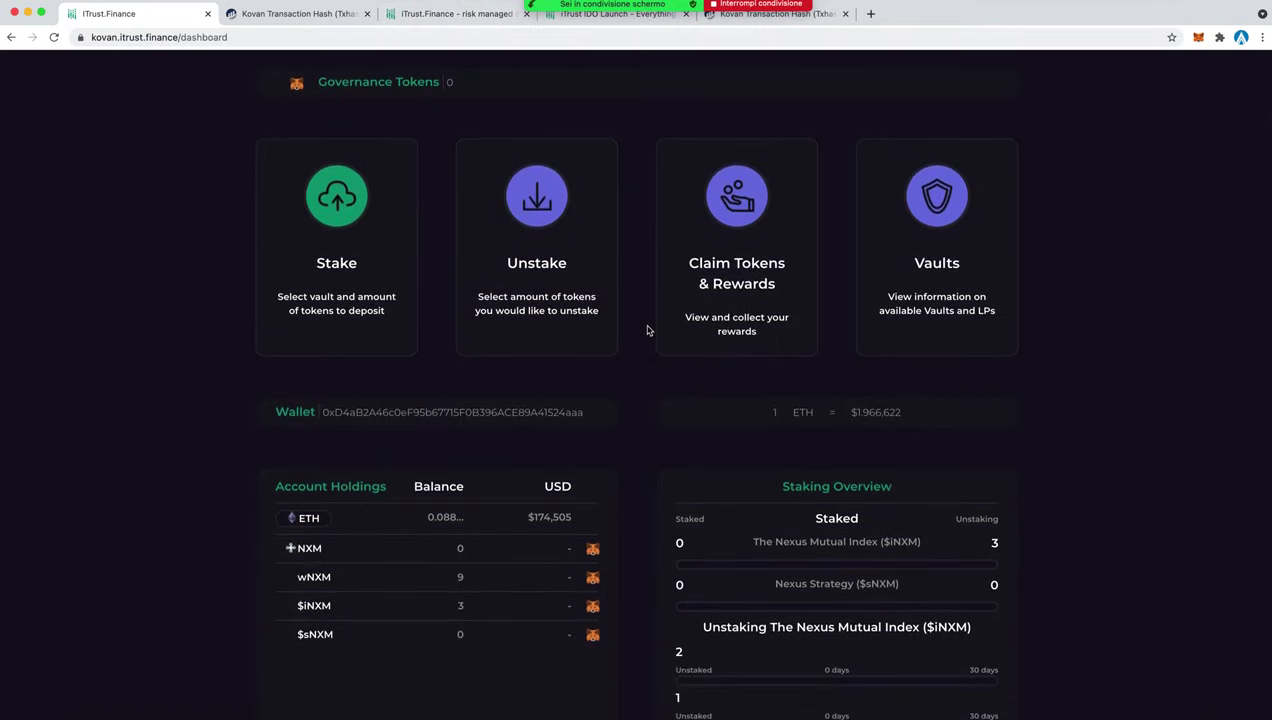
pyautogui.scroll(-3, 647, 331)
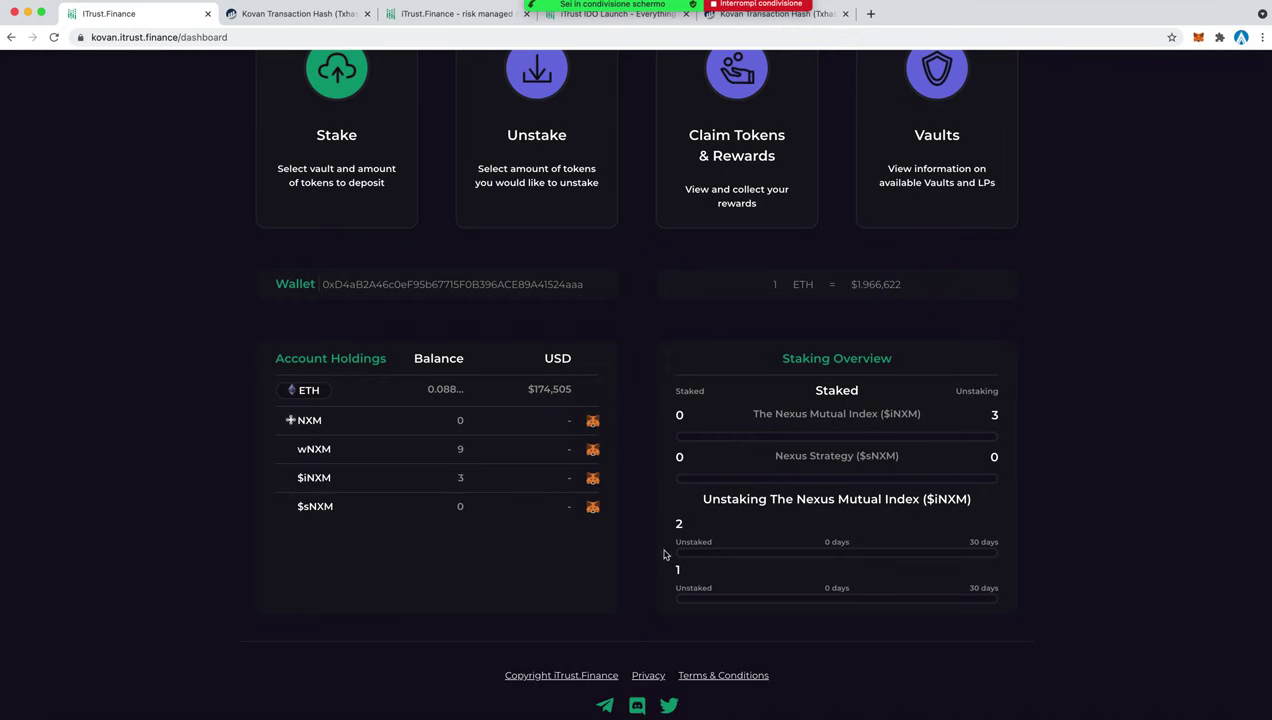
pyautogui.scroll(5, 647, 491)
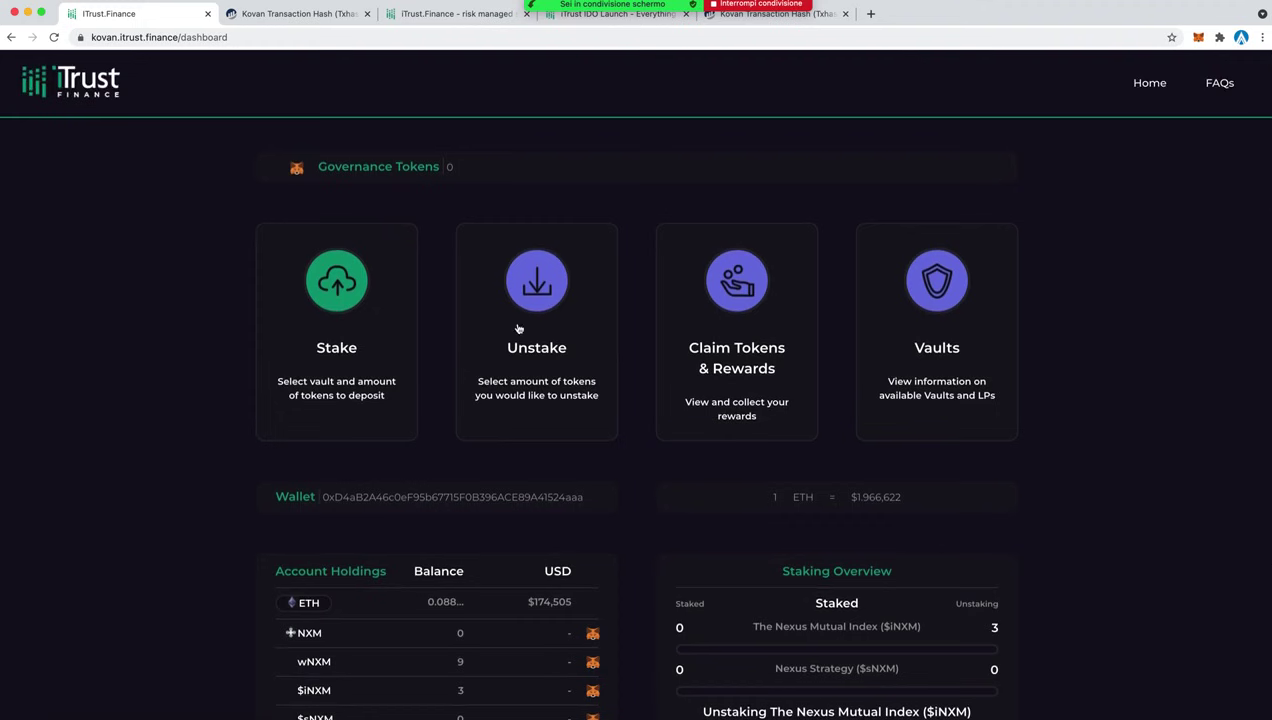
# Switch to the iTrust.Finance homepage and examine its introduction and the Platform Features cards
pyautogui.click(462, 17)
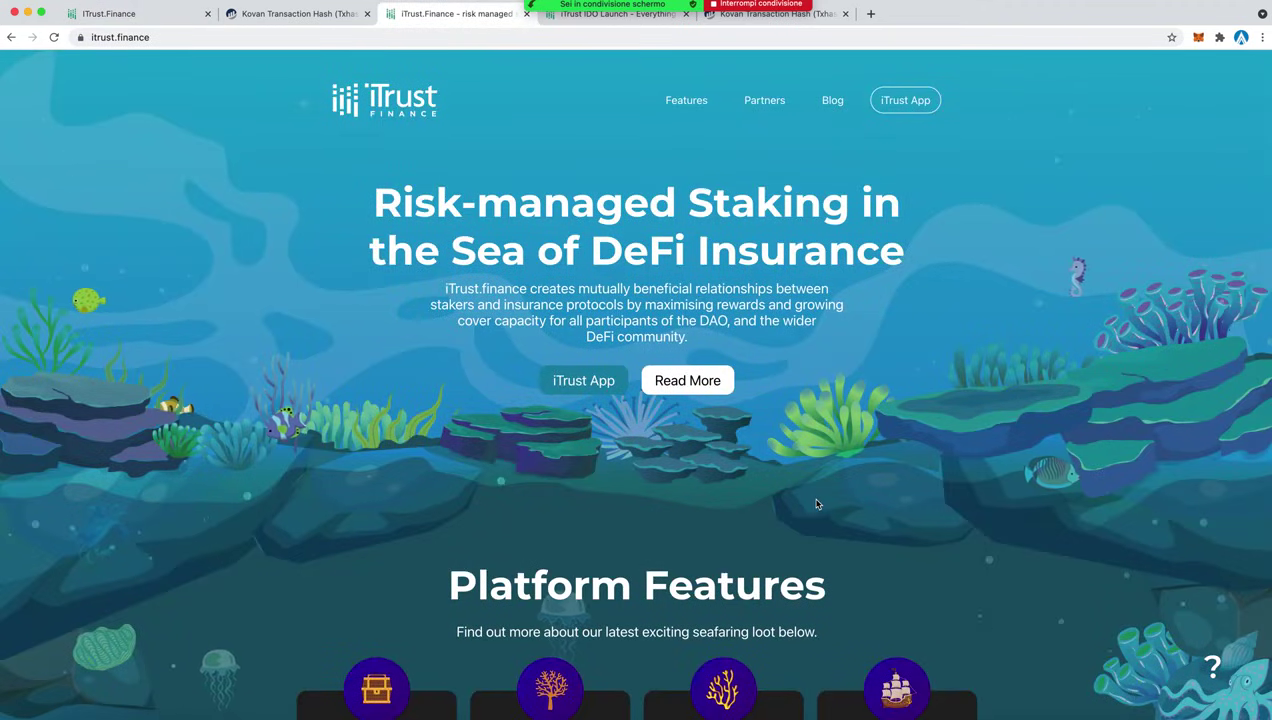
pyautogui.scroll(-2, 816, 503)
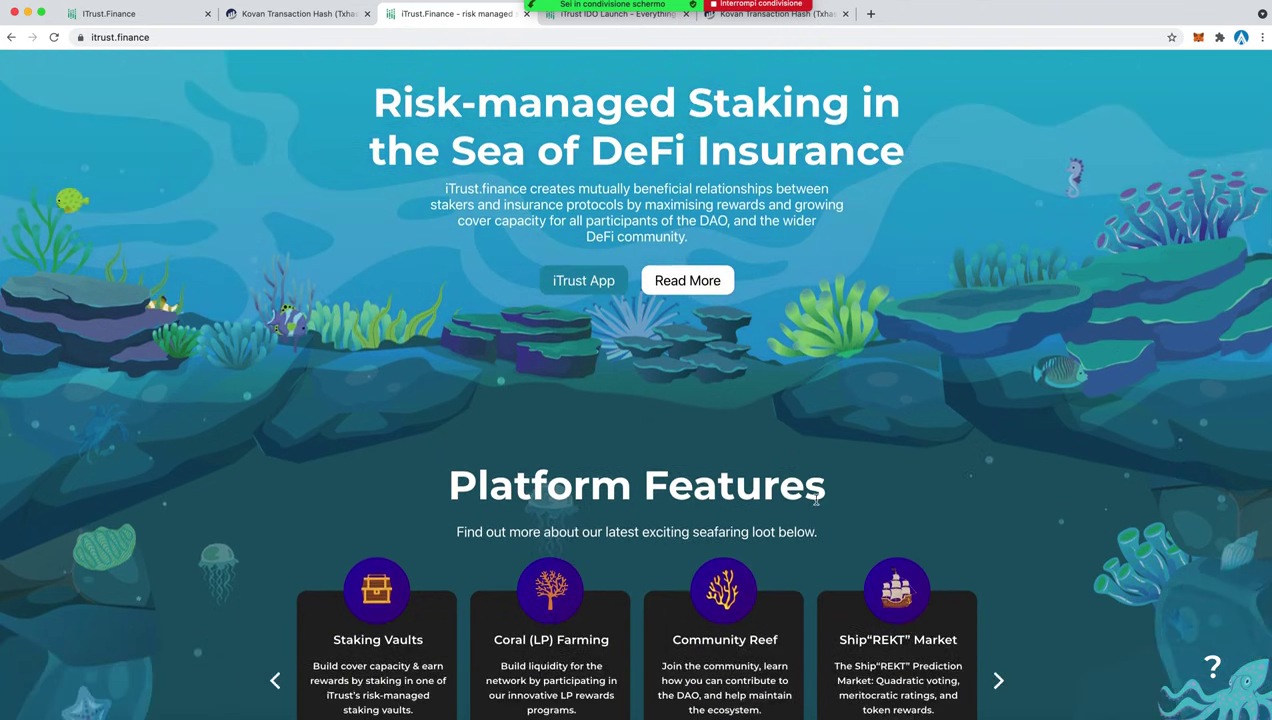
pyautogui.scroll(-4, 816, 500)
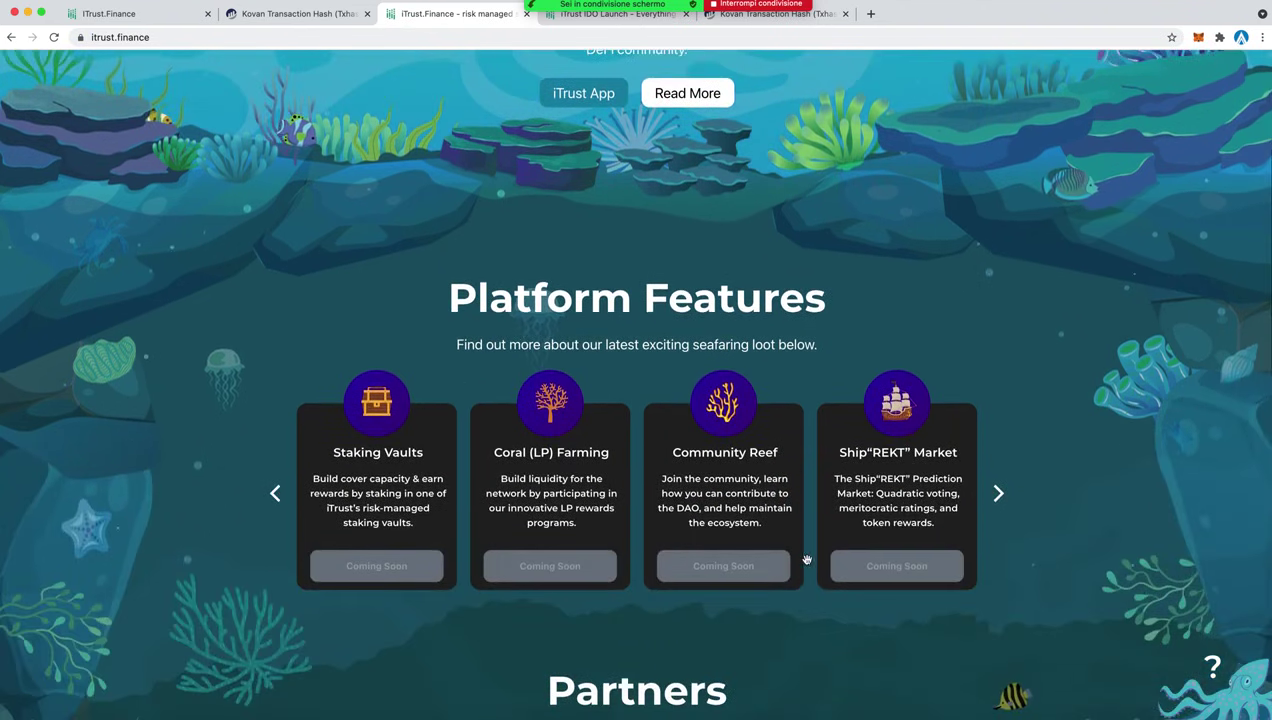
pyautogui.scroll(-3, 806, 560)
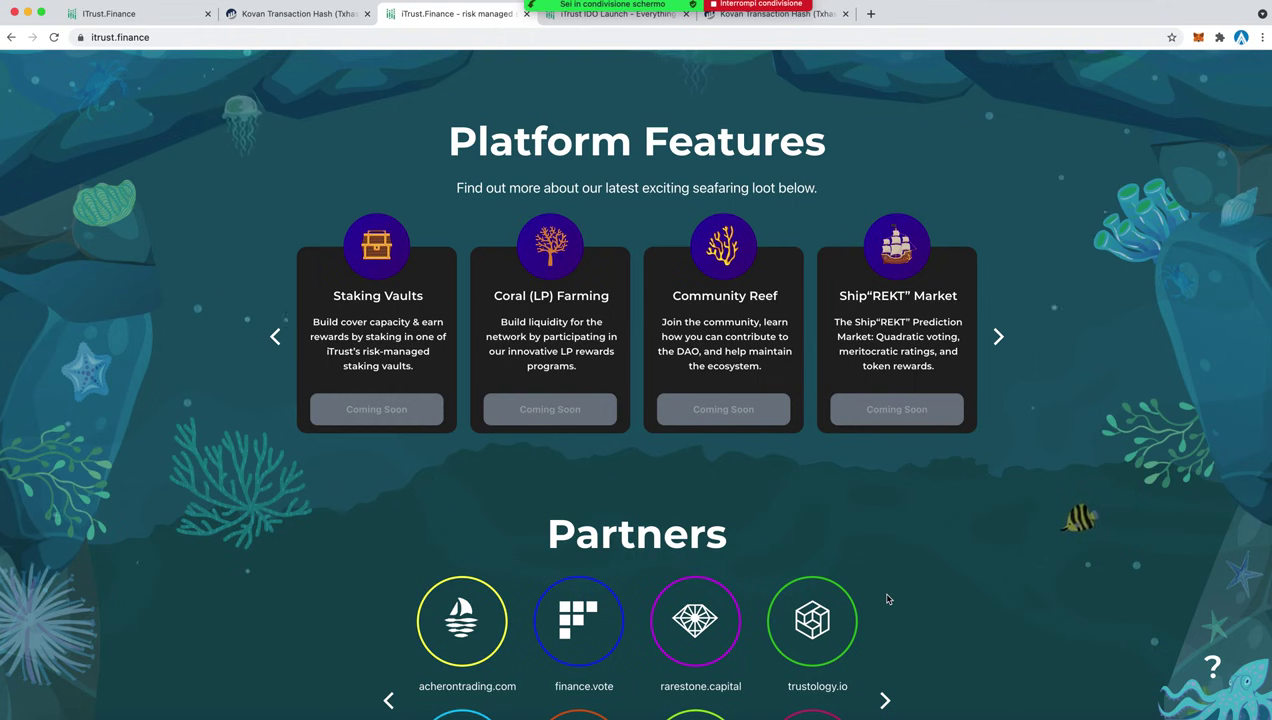
pyautogui.scroll(3, 887, 599)
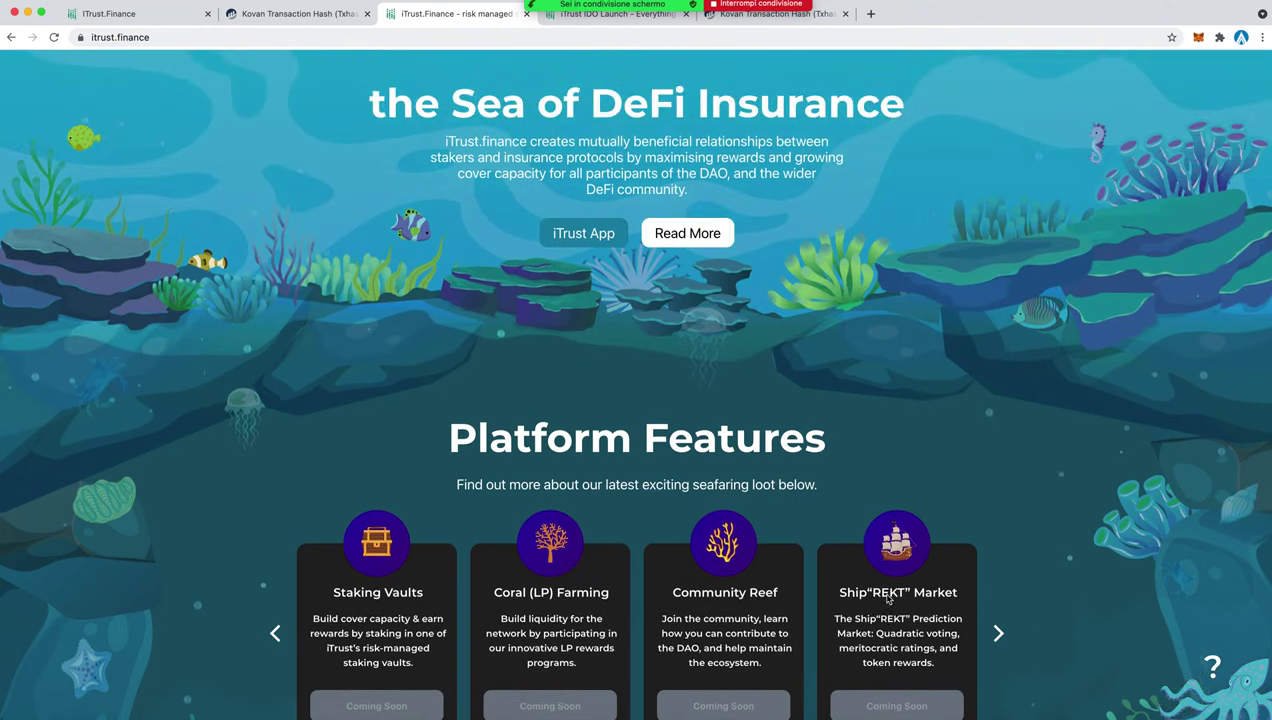
pyautogui.scroll(2, 887, 598)
pyautogui.scroll(1, 887, 598)
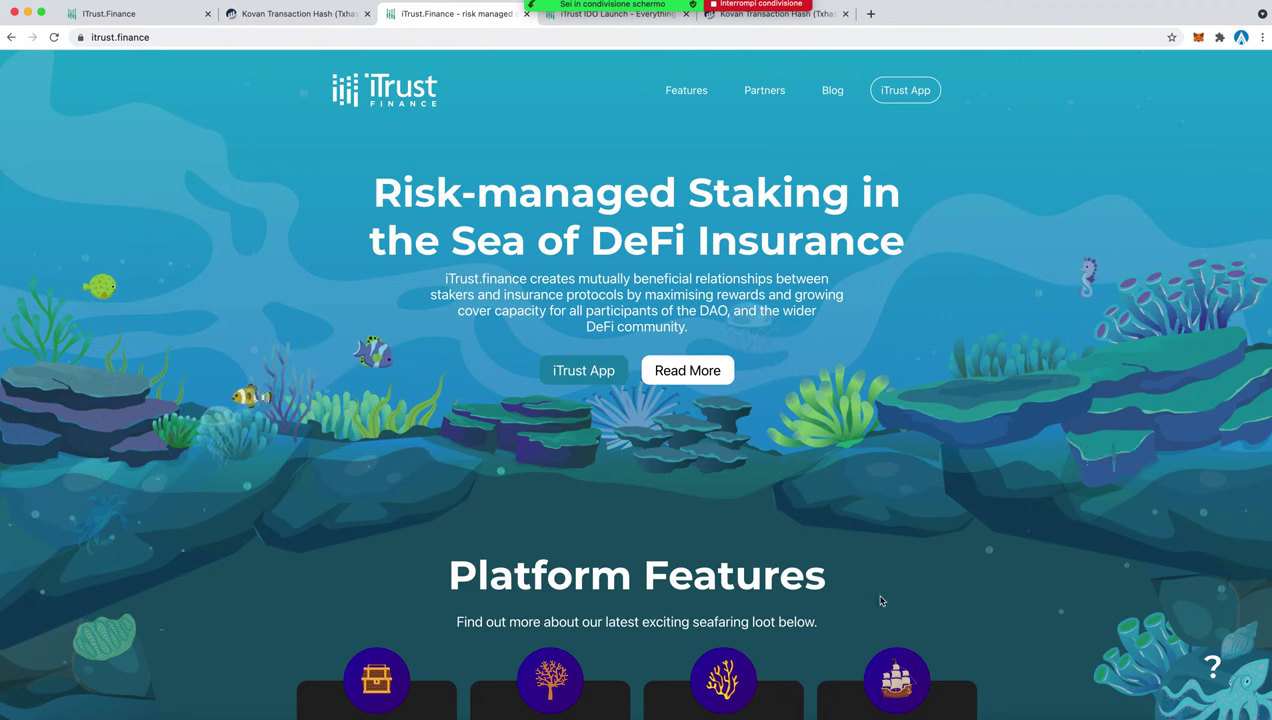
# Look through the homepage from the Platform Features section to the list of partners
pyautogui.scroll(-2, 856, 601)
pyautogui.scroll(-1, 856, 601)
pyautogui.scroll(-2, 856, 601)
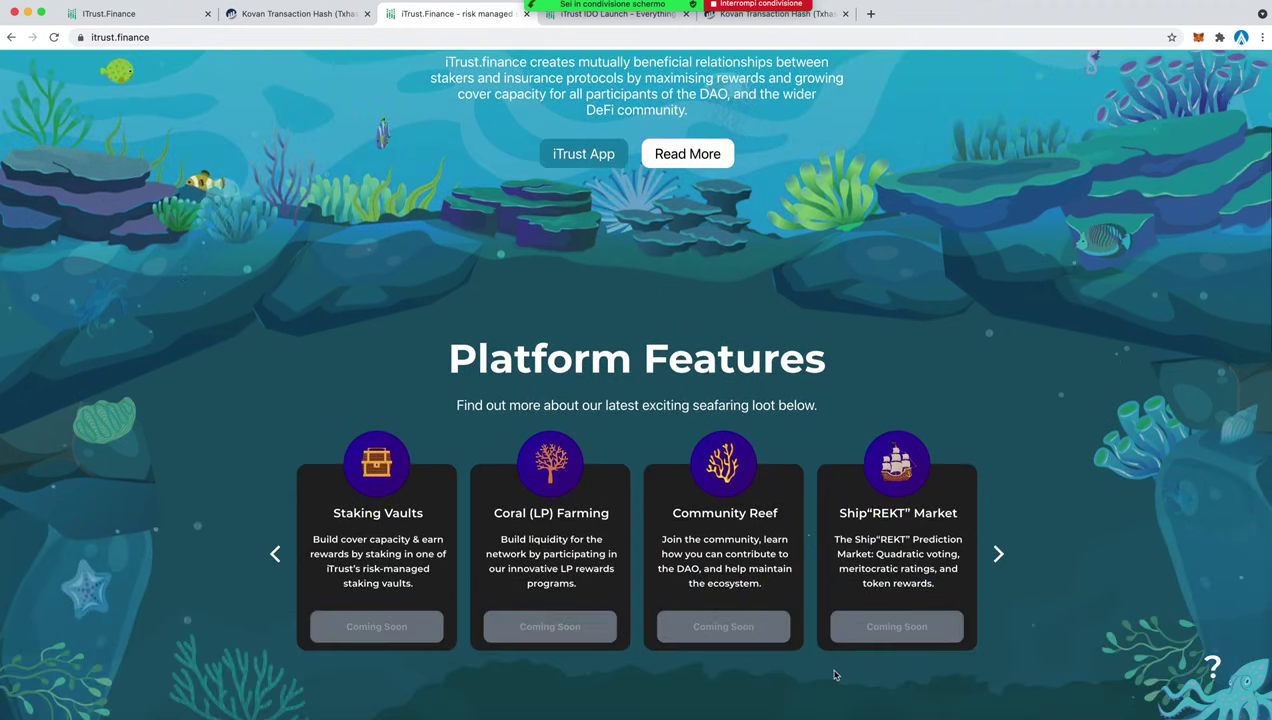
pyautogui.scroll(-1, 835, 676)
pyautogui.scroll(-2, 835, 676)
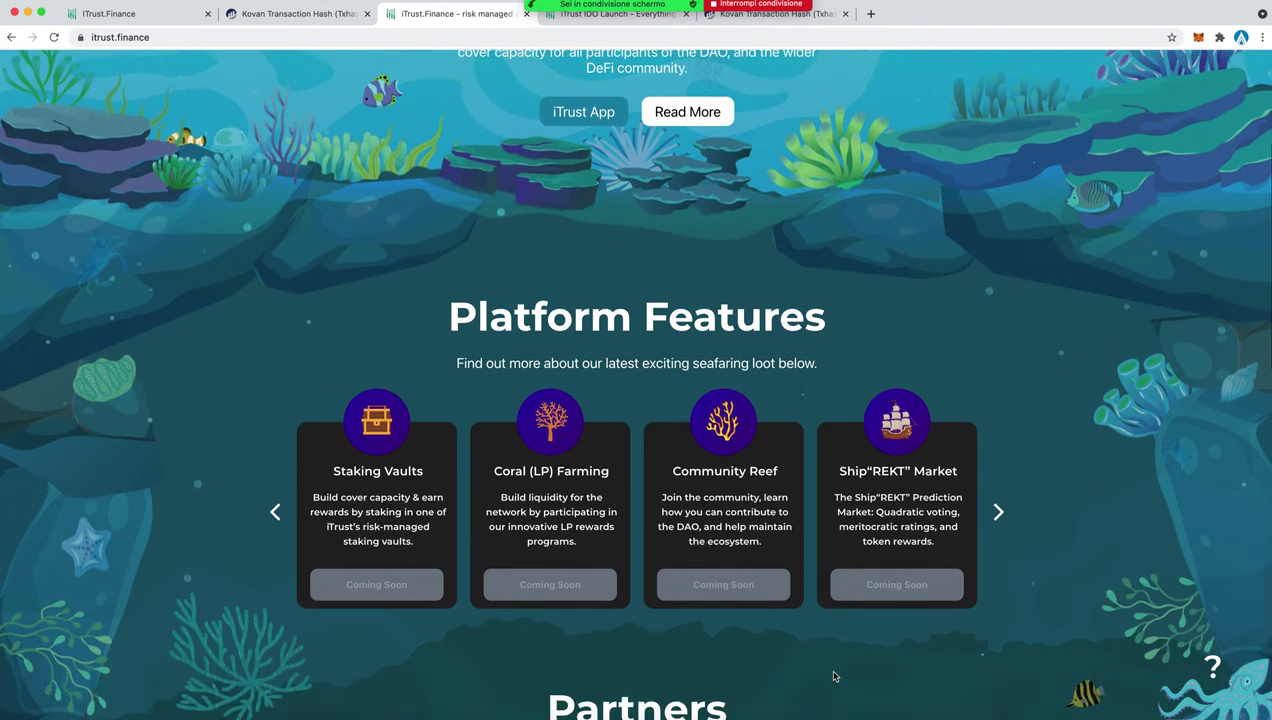
pyautogui.scroll(-1, 835, 676)
pyautogui.scroll(-5, 835, 677)
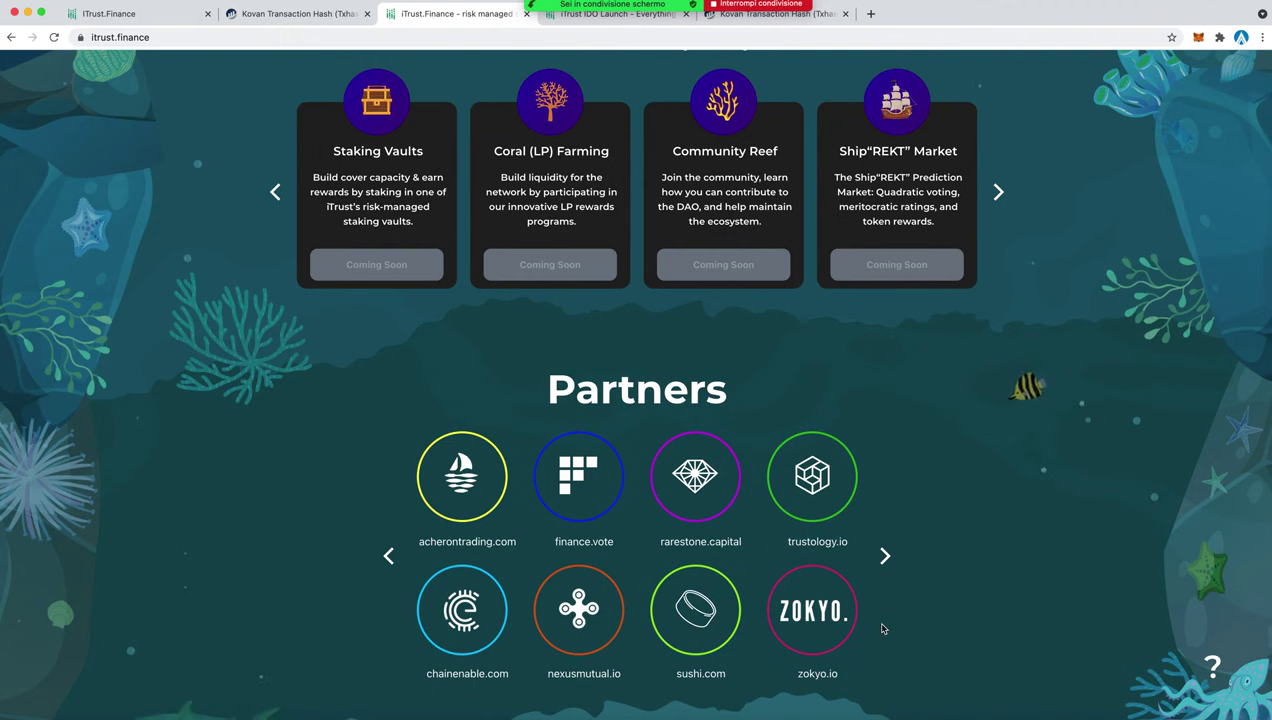
# Switch to the info.itrust.finance page and look through its Platform Features, MISO Launch Details, Token Allocation and token emissions graph
pyautogui.moveTo(636, 79)
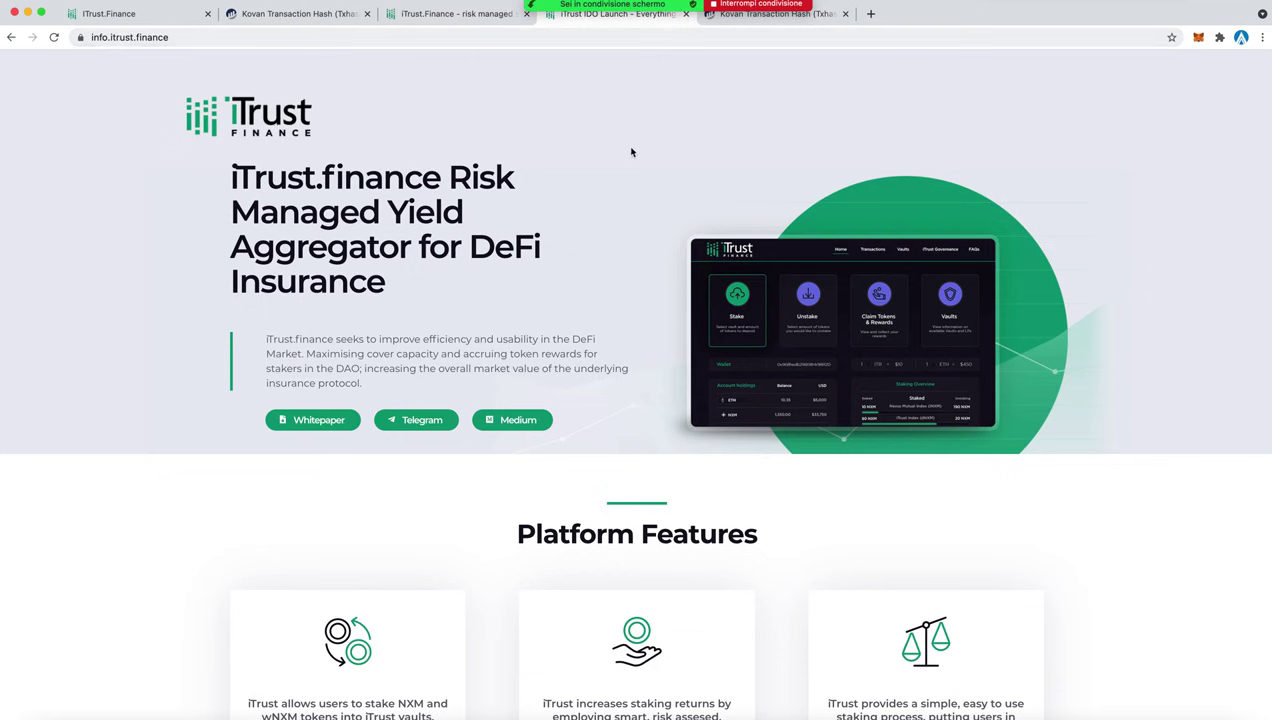
pyautogui.click(455, 13)
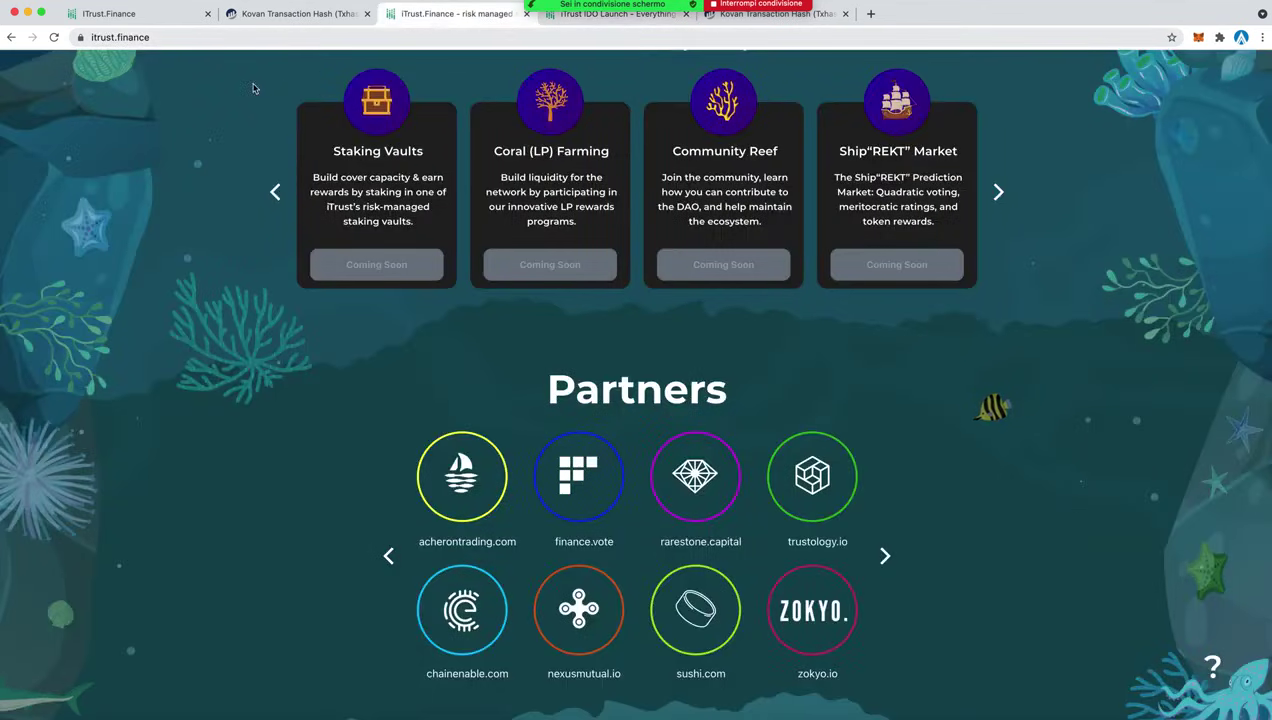
pyautogui.hotkey('ctrl', 'Tab')
pyautogui.scroll(-1, 422, 443)
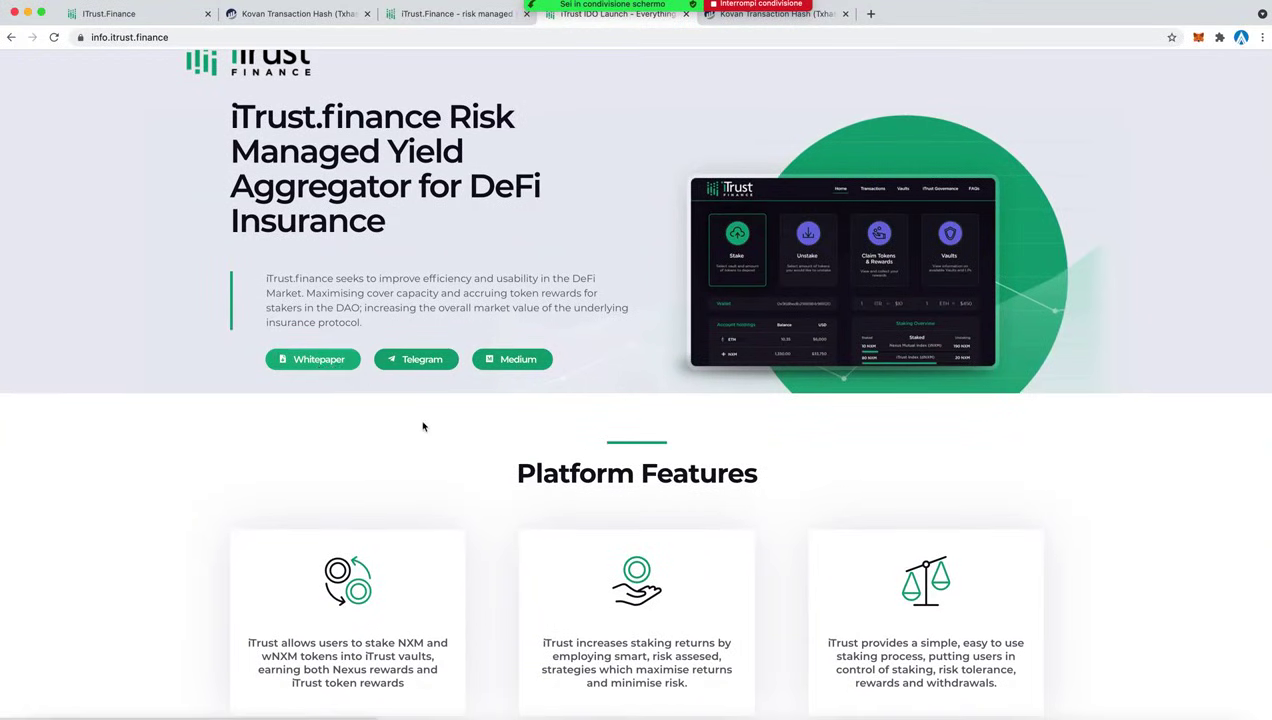
pyautogui.scroll(-1, 421, 442)
pyautogui.scroll(-3, 421, 442)
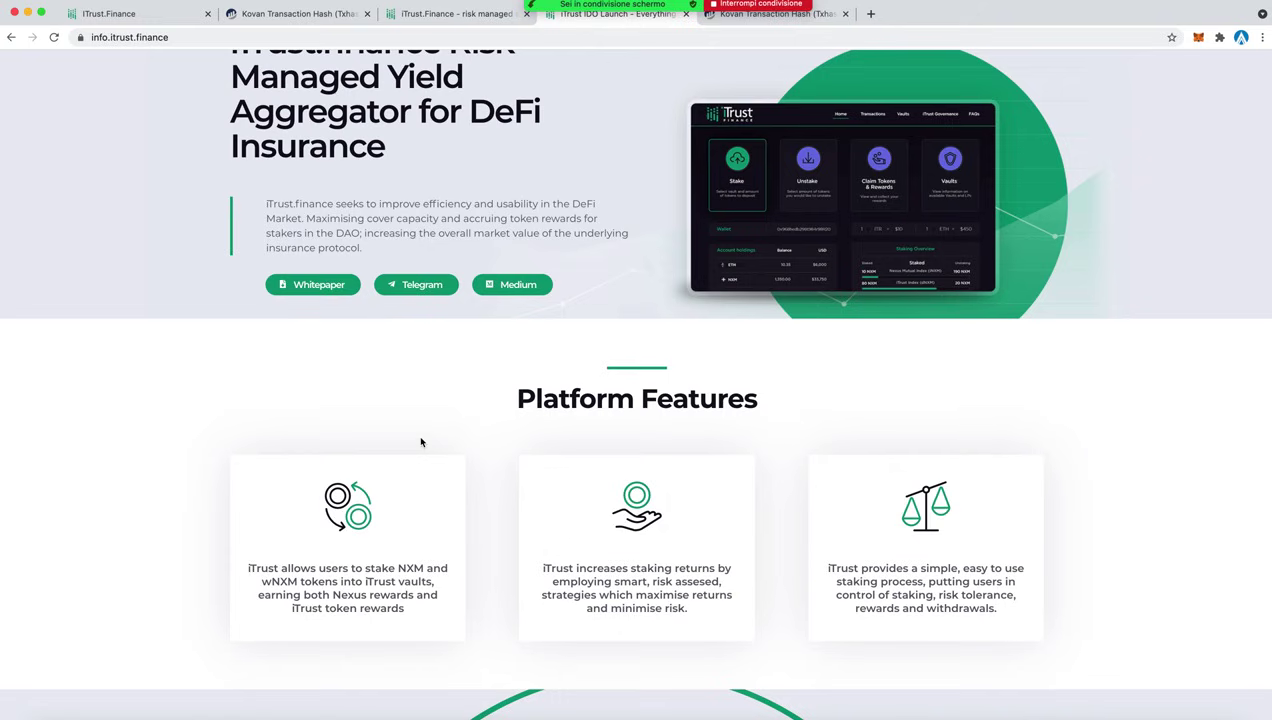
pyautogui.scroll(-20, 421, 442)
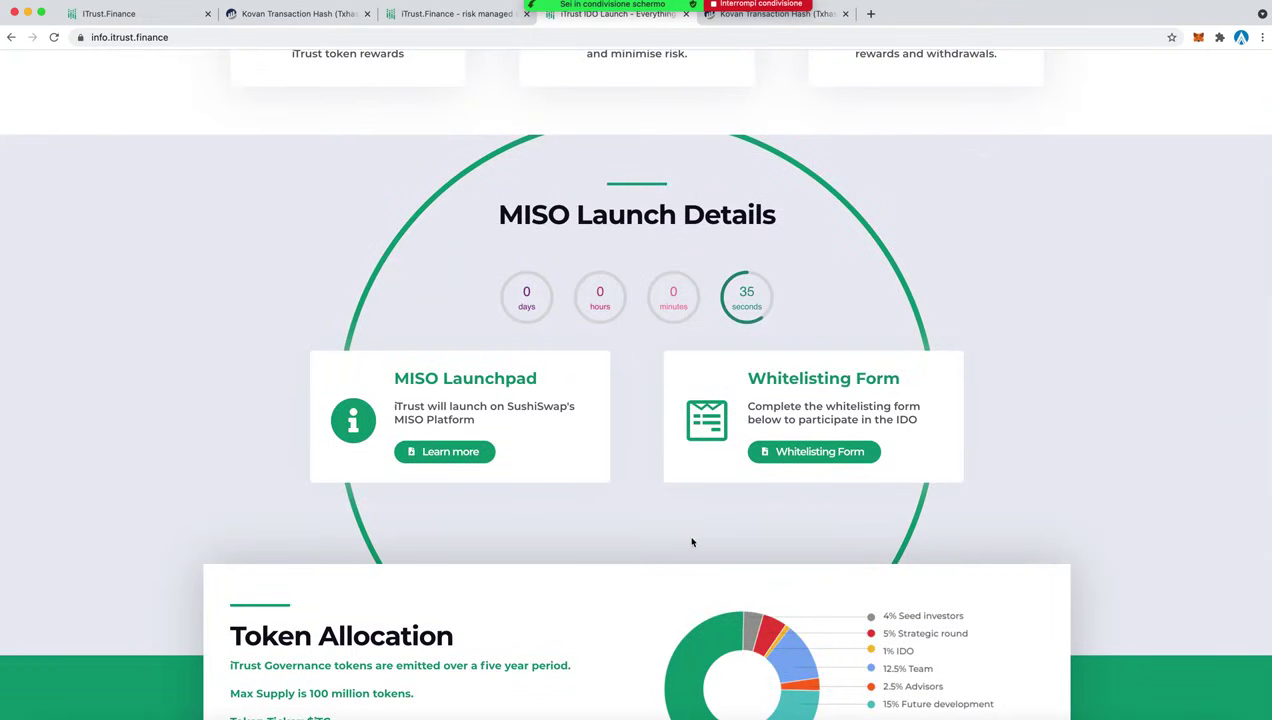
pyautogui.scroll(-10, 692, 542)
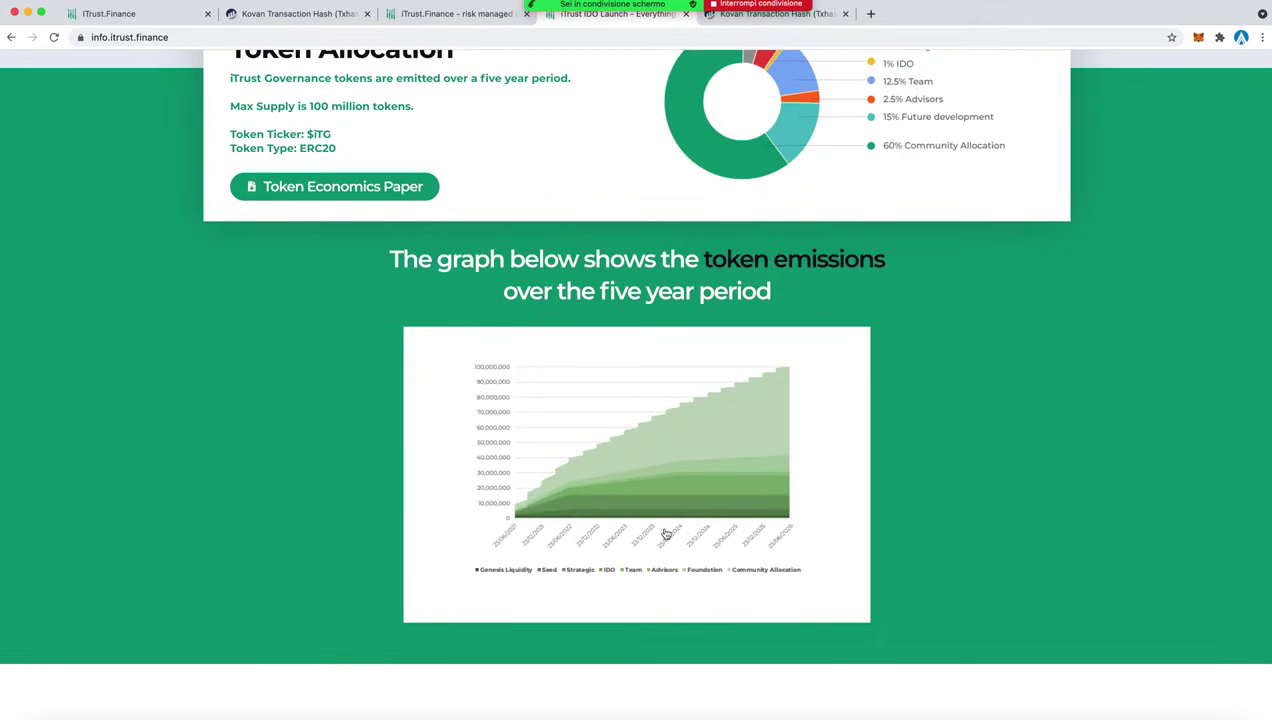
# Go back to the iTrust.Finance homepage, view the Partners and Did you know? sections down to the footer links, and return to its introduction
pyautogui.hotkey('ctrl', 'shift', 'Tab')
pyautogui.scroll(-3, 555, 519)
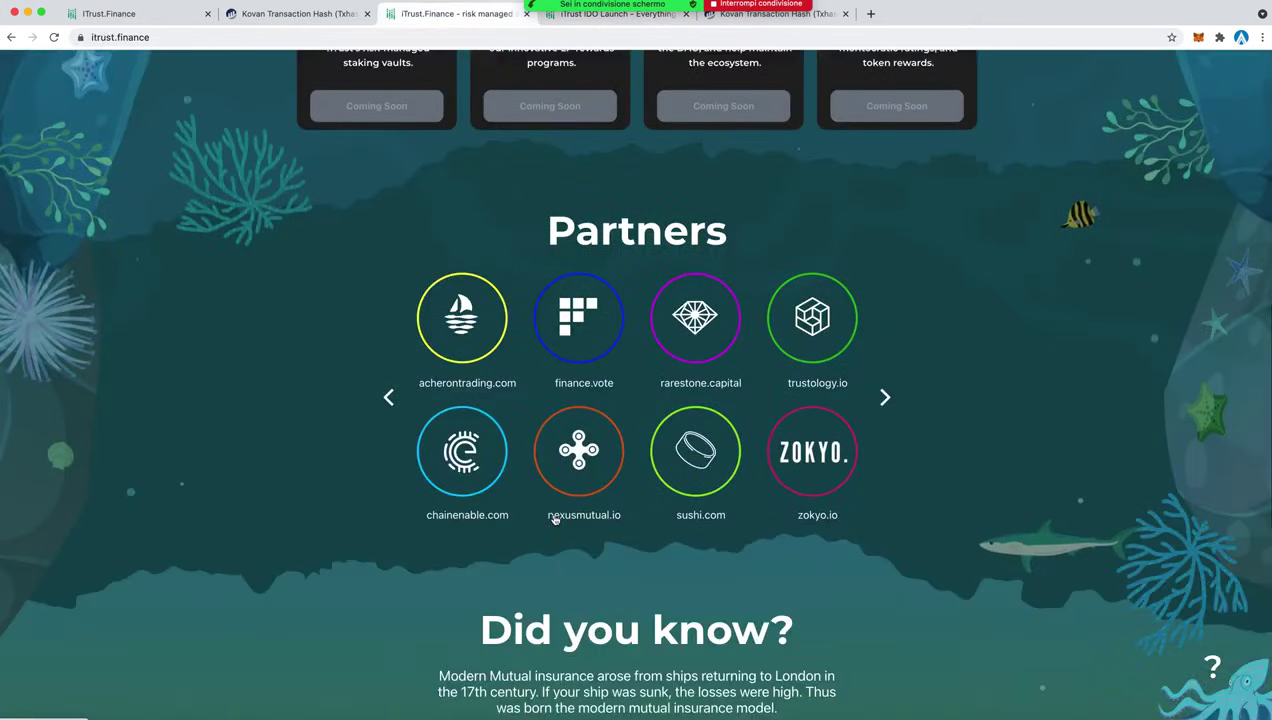
pyautogui.scroll(-6, 555, 519)
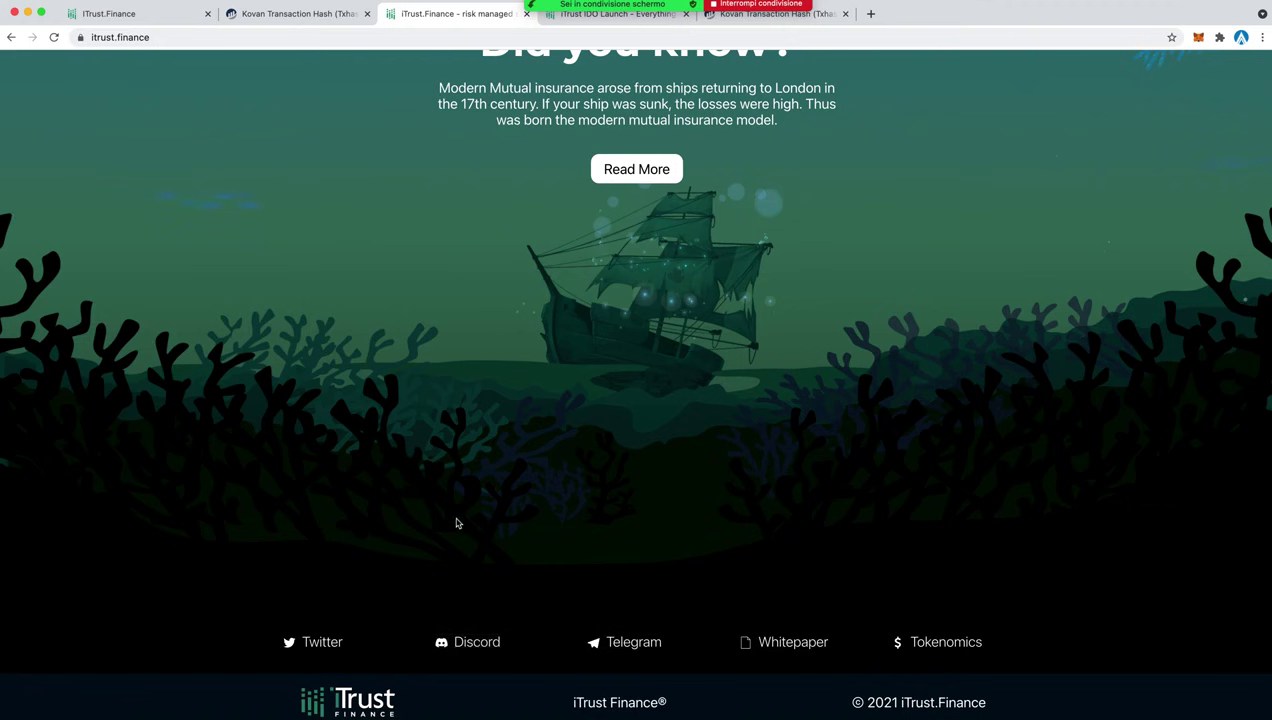
pyautogui.scroll(15, 456, 523)
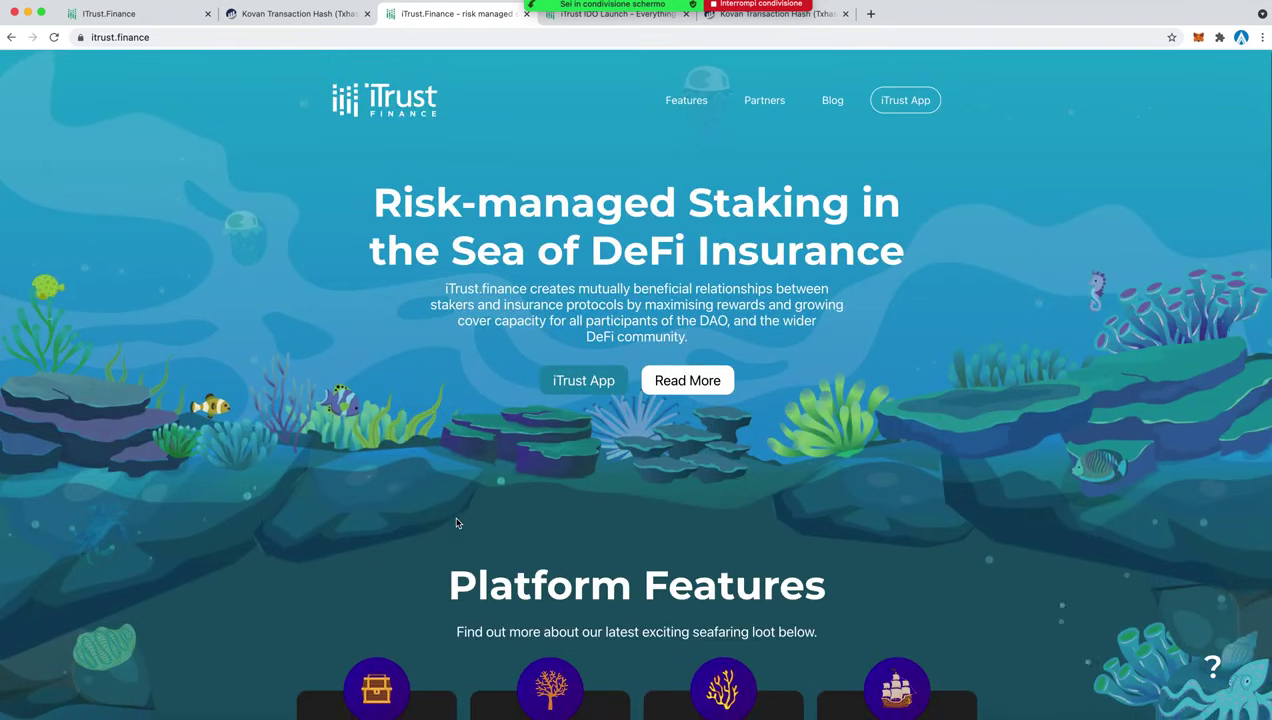